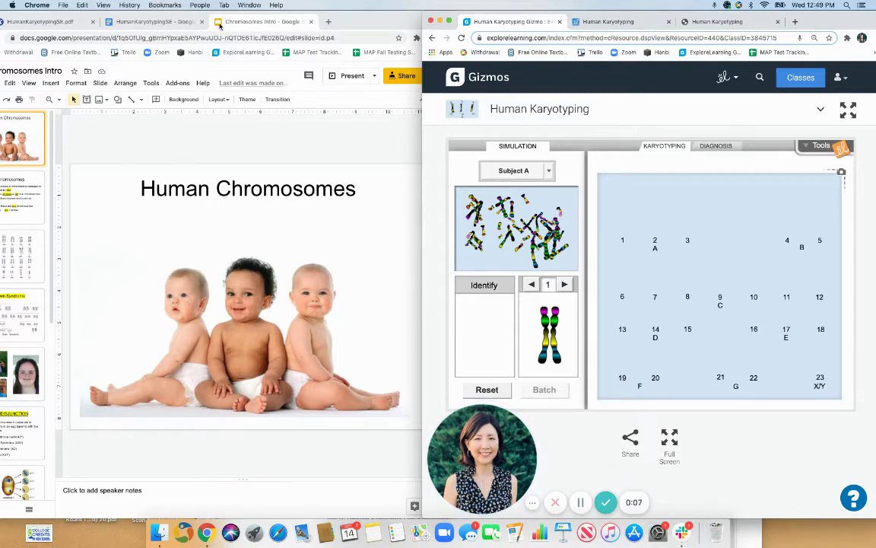
Glance over the karyotyping worksheet, then return to the Chromosomes Intro deck.
left_click(152, 21)
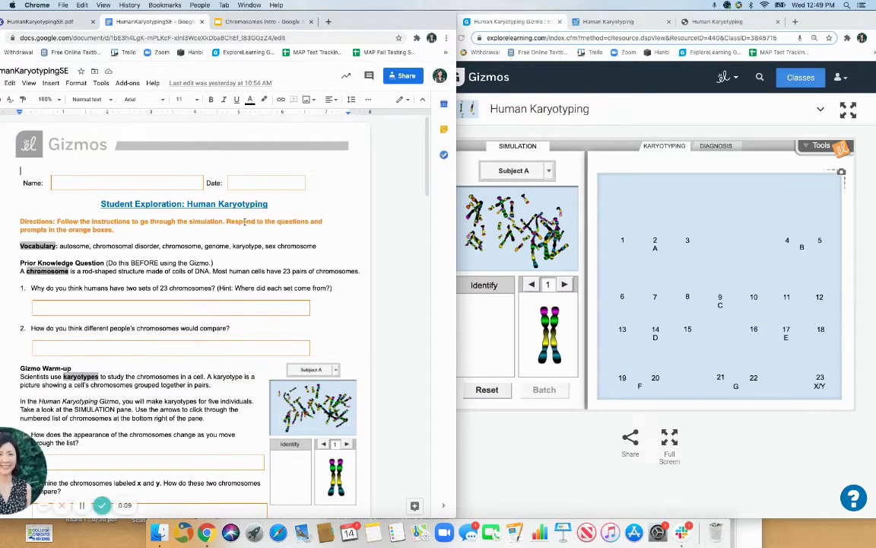
scroll(243, 221, "down", 3)
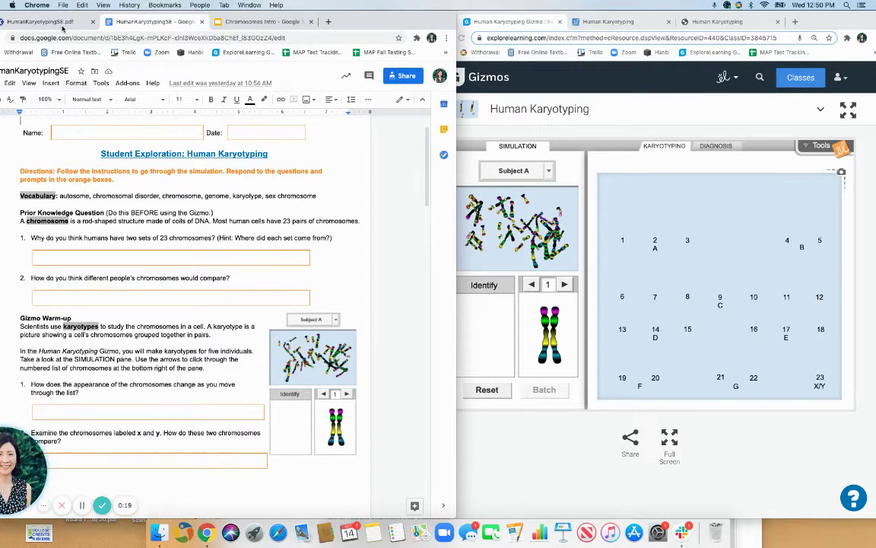
left_click(246, 22)
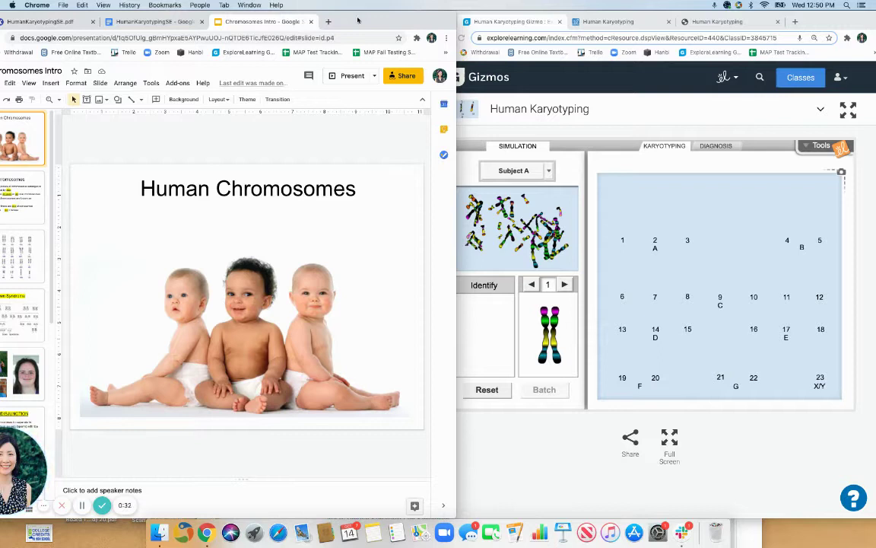
Shift the deck window right and view the Human Chromosomes, karyotype photo and amniocentesis slides.
left_click_drag(357, 21, 410, 21)
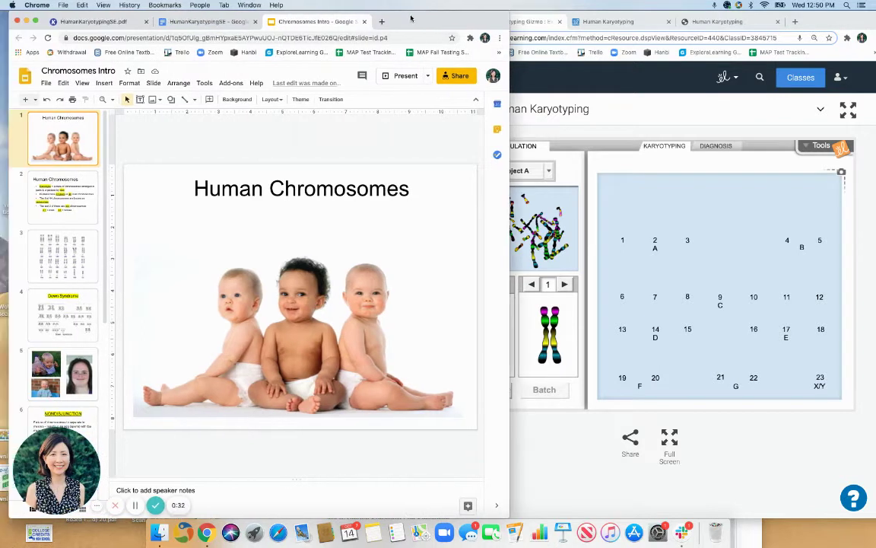
left_click(87, 208)
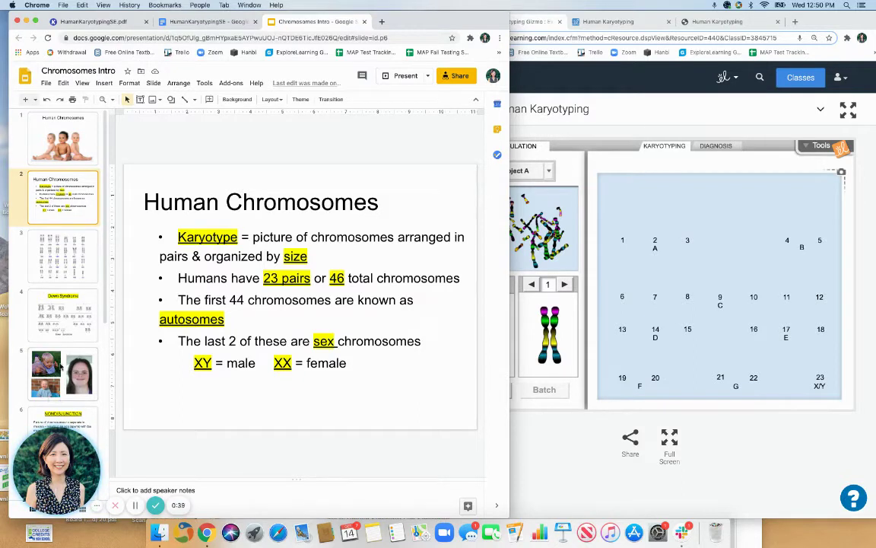
scroll(61, 363, "down", 5)
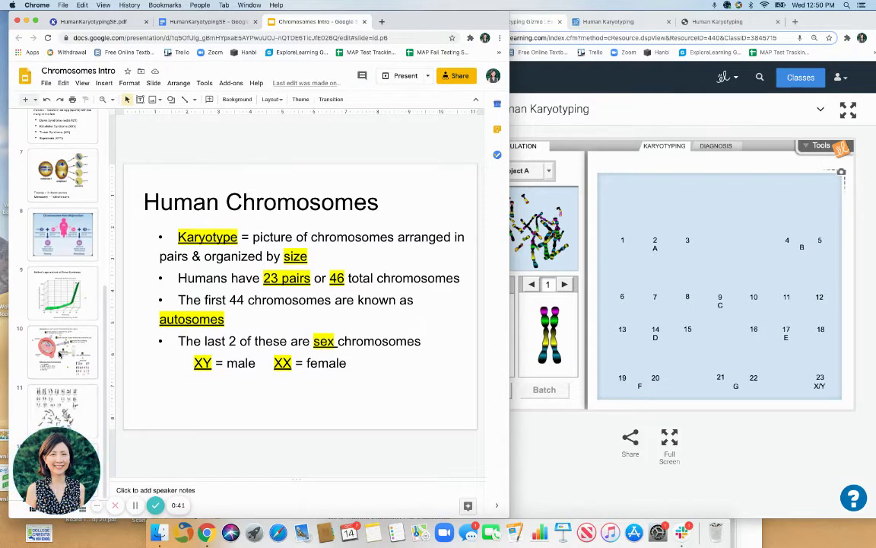
left_click(68, 397)
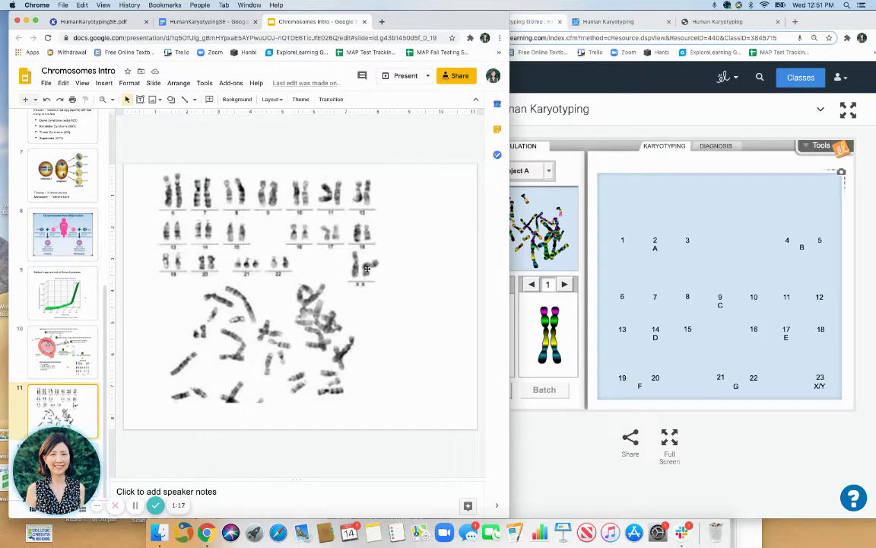
left_click(78, 365)
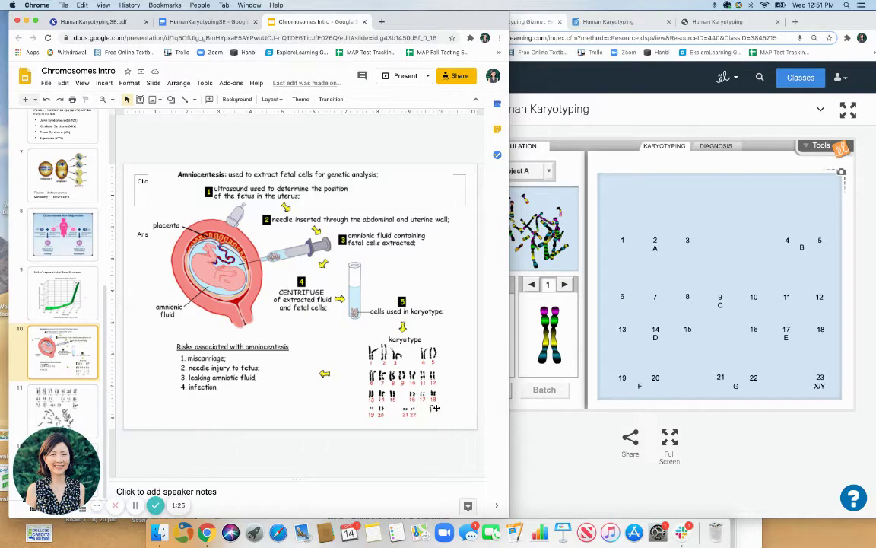
scroll(61, 273, "up", 10)
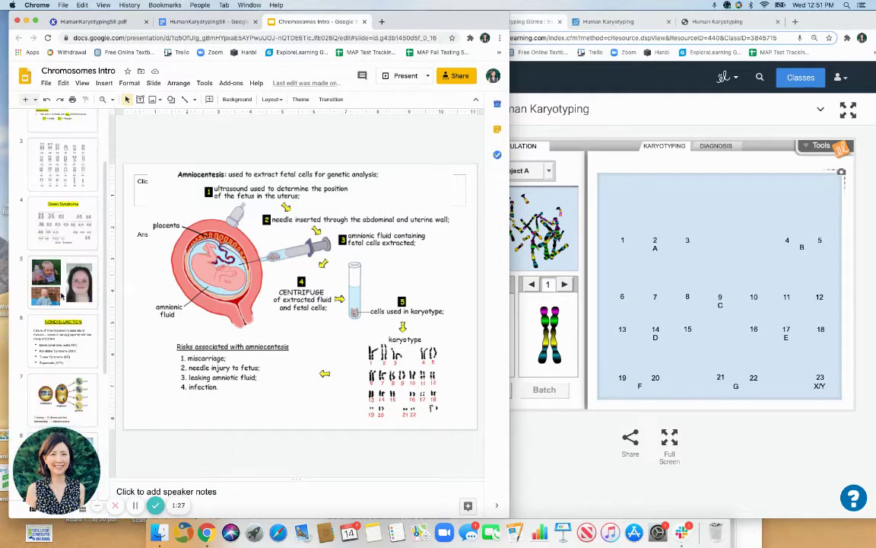
Flip between the Down Syndrome, Human Chromosomes and size chart slides, ending on the pairs 1–22, X, Y chart.
left_click(65, 308)
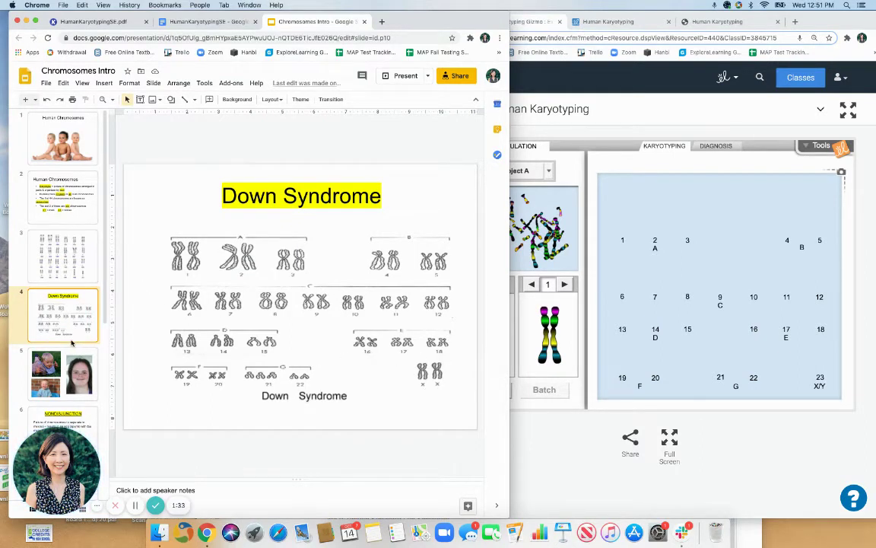
left_click(52, 243)
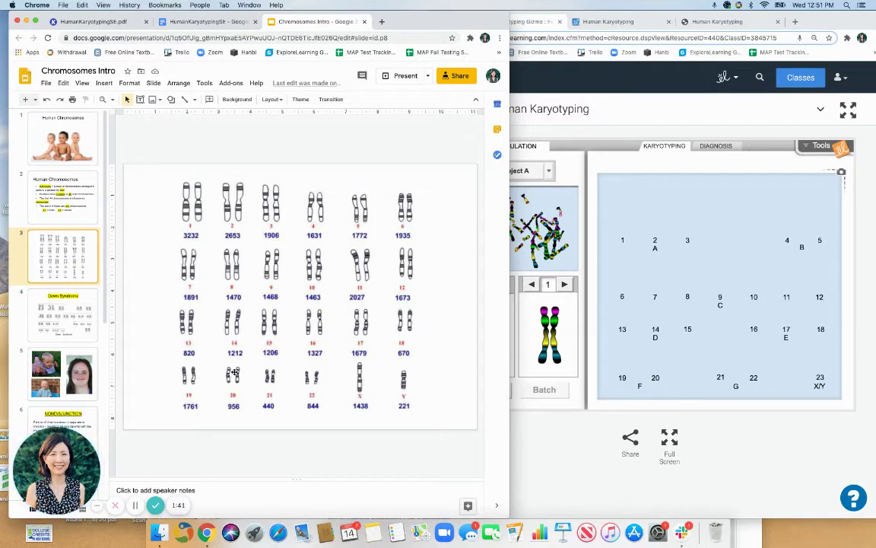
left_click(77, 203)
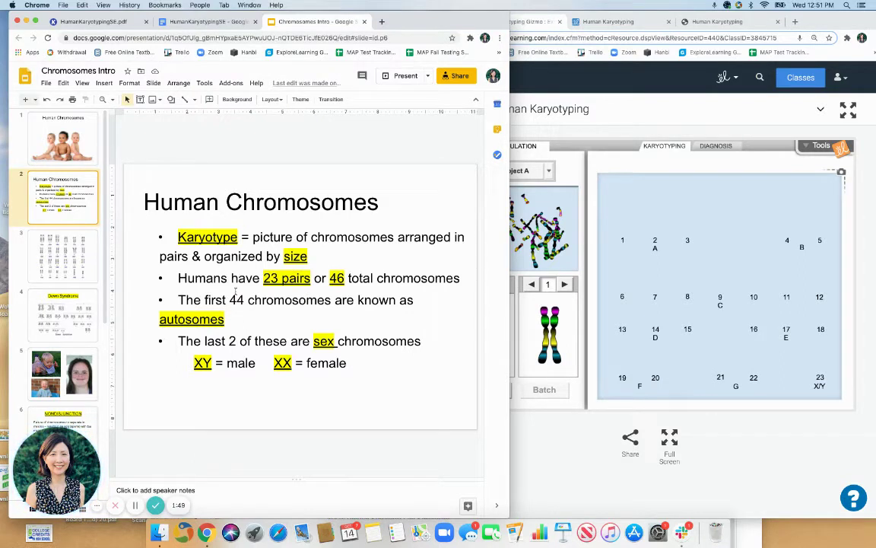
left_click(84, 268)
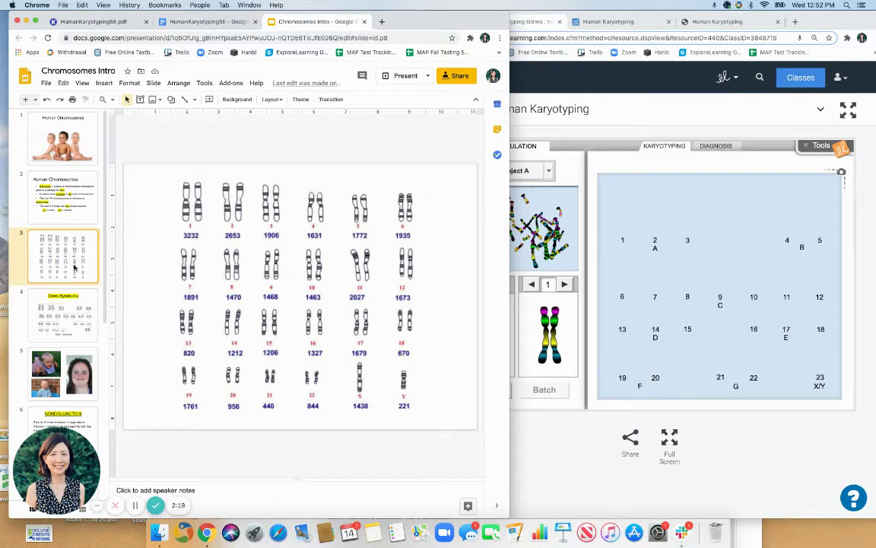
Revisit the Human Chromosomes bullets, then show the Down Syndrome slide with three copies of chromosome 21.
left_click(67, 219)
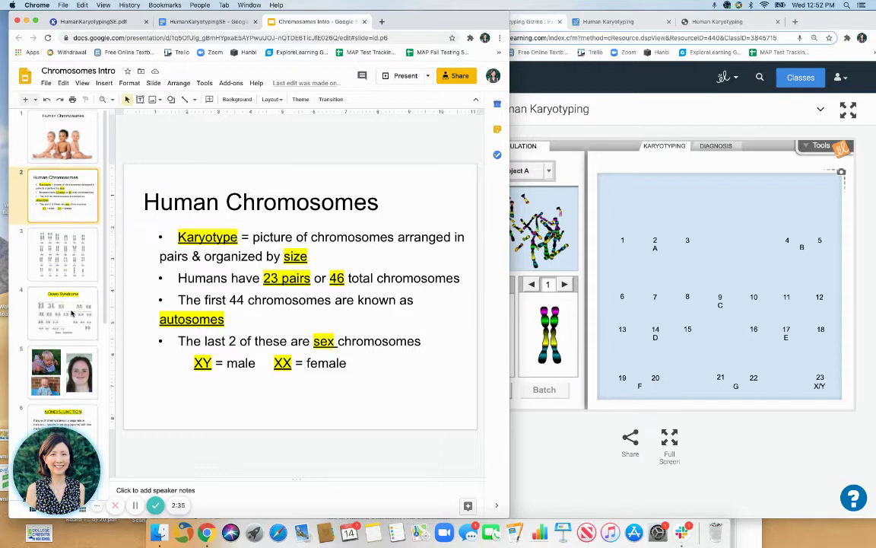
scroll(67, 305, "down", 2)
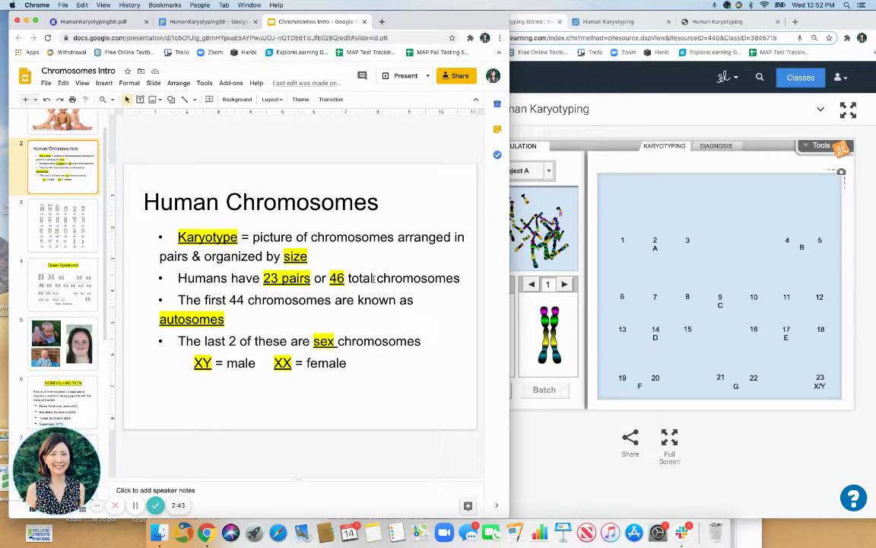
scroll(79, 304, "down", 2)
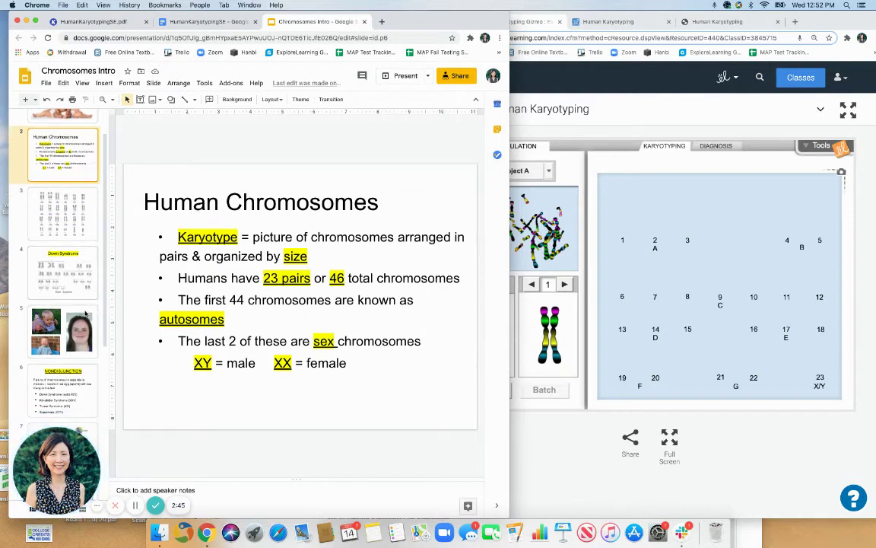
left_click(76, 269)
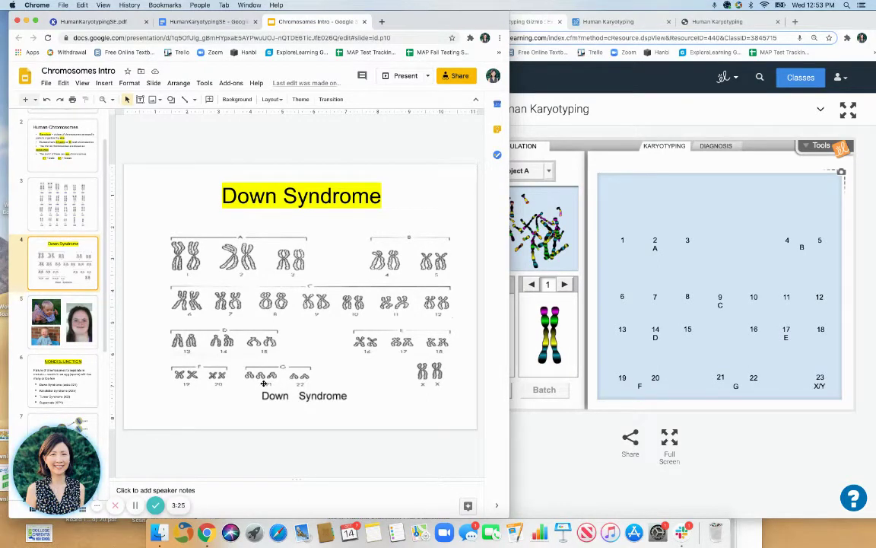
Pass the three-photo slide and open the NONDISJUNCTION slide listing Down, Klinefelter, Turner and Supermale syndromes.
left_click(73, 314)
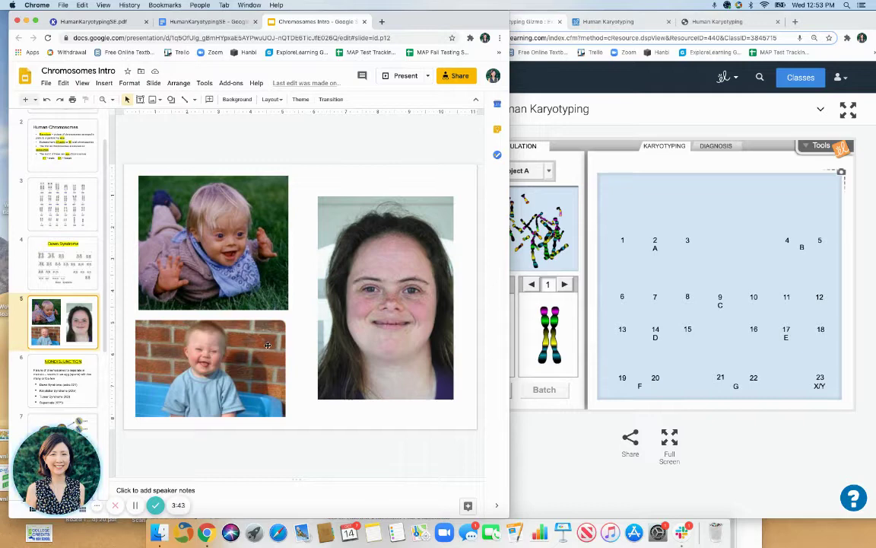
left_click(87, 376)
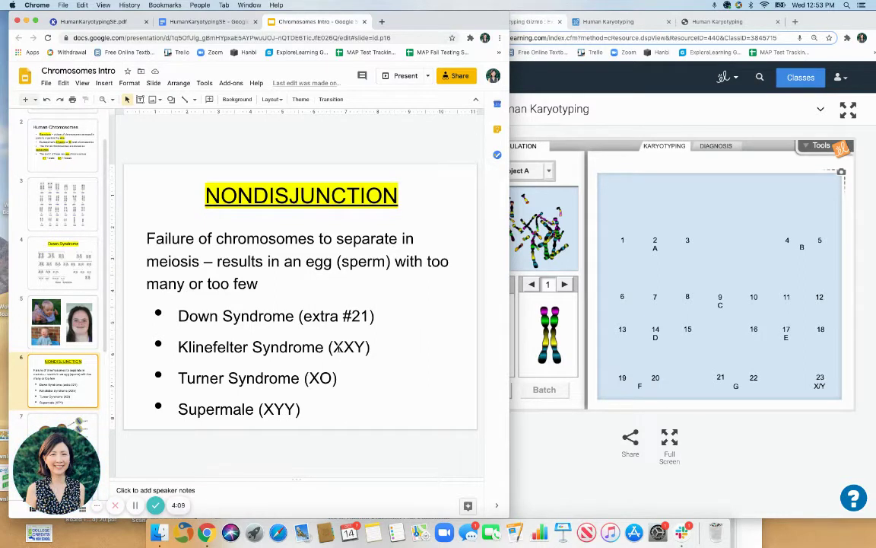
View the meiosis nondisjunction diagram, then the trisomy (47) versus monosomy (45) Non-Disjunction slide.
key("Down")
key("Up")
scroll(64, 382, "down", 3)
left_click(66, 356)
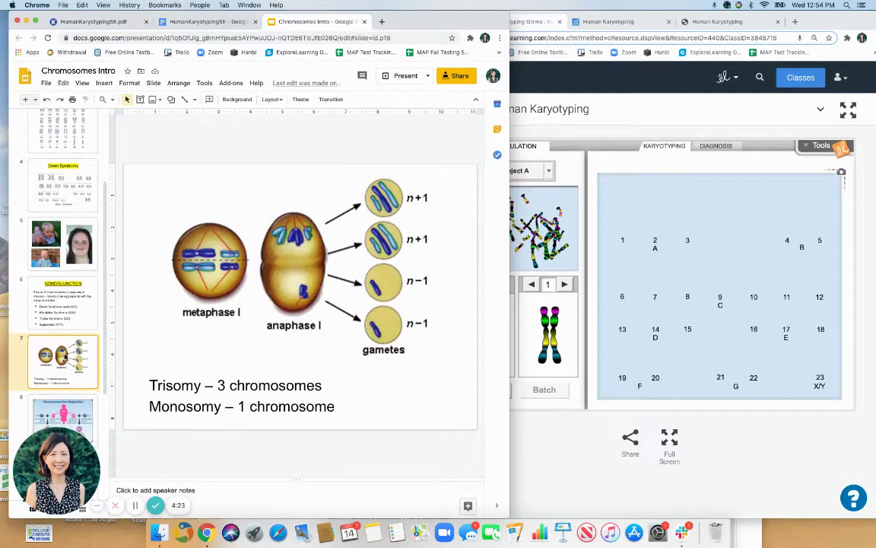
scroll(66, 357, "down", 1)
scroll(65, 356, "down", 2)
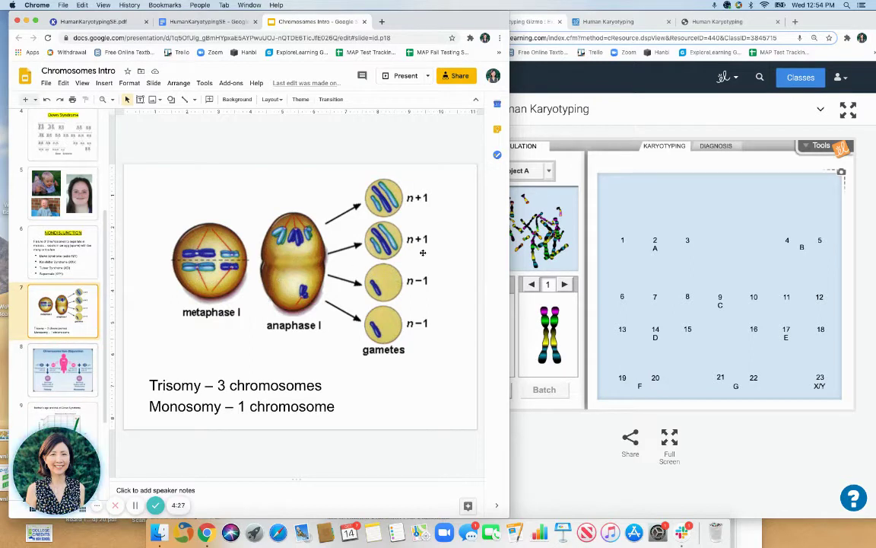
scroll(75, 356, "down", 1)
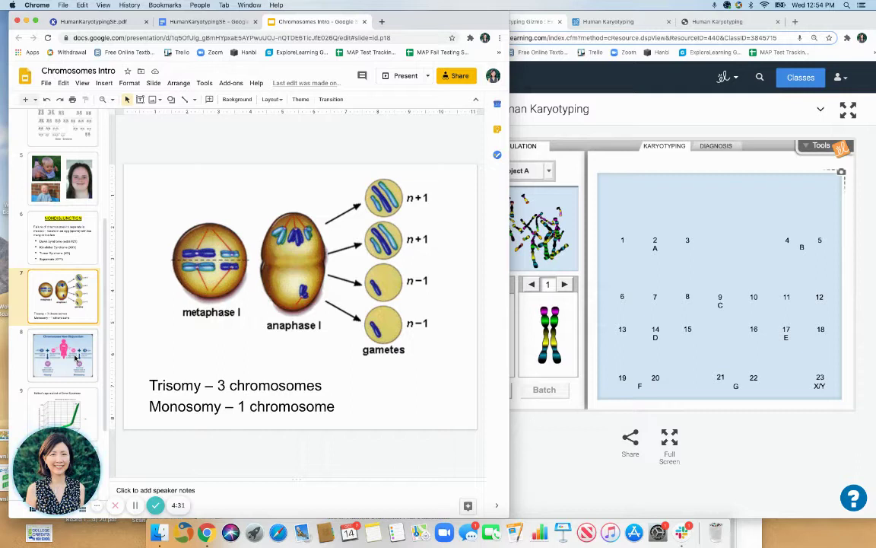
left_click(76, 357)
scroll(76, 356, "down", 3)
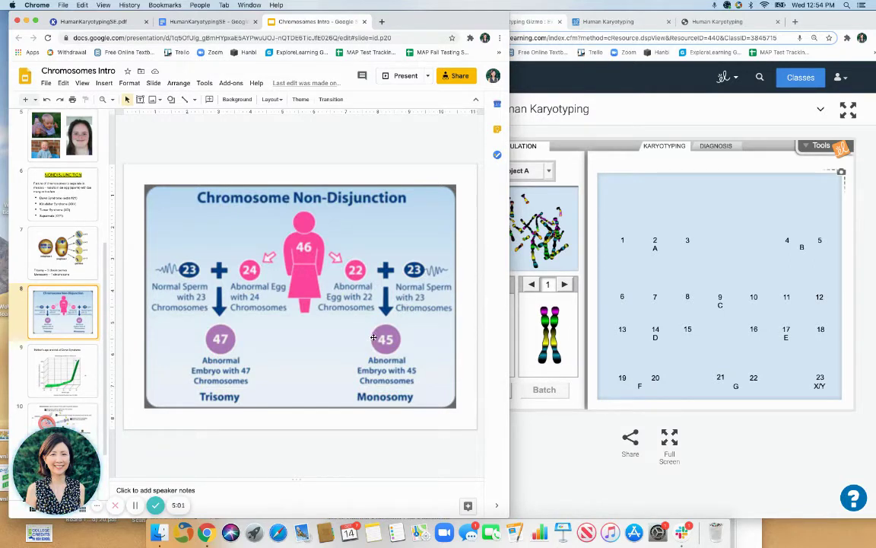
Look at the mother's age risk chart, then the amniocentesis steps-and-risks slide.
scroll(79, 327, "down", 1)
left_click(74, 325)
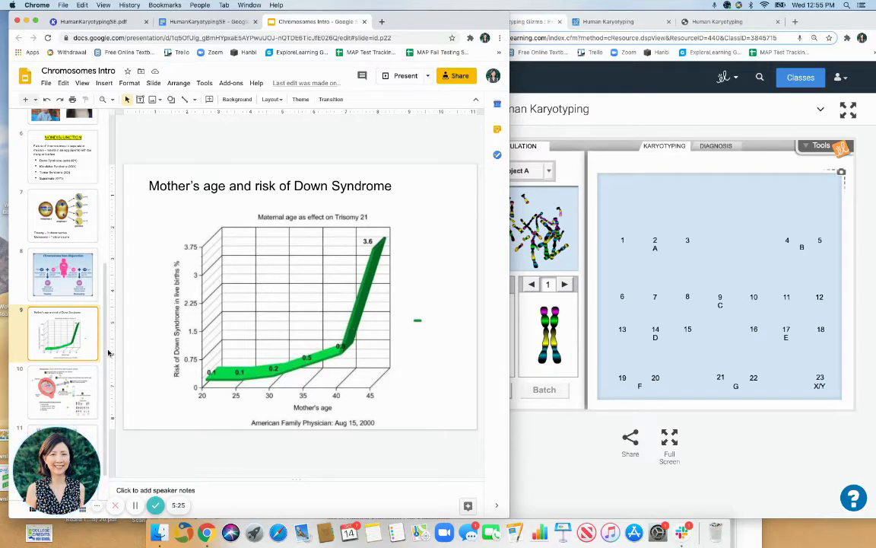
scroll(94, 354, "down", 2)
left_click(86, 341)
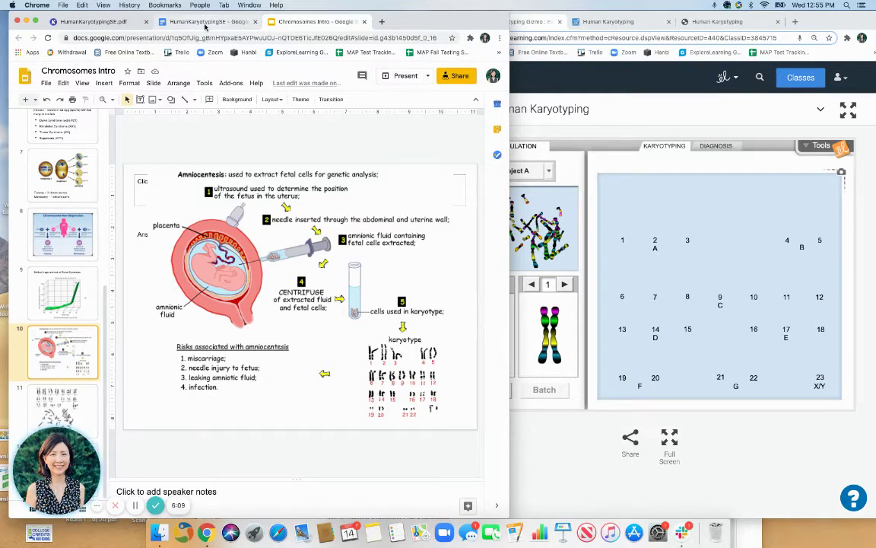
Bring up the HumanKaryotypingSE worksheet and nudge its window slightly left.
left_click(204, 21)
left_click_drag(464, 20, 444, 19)
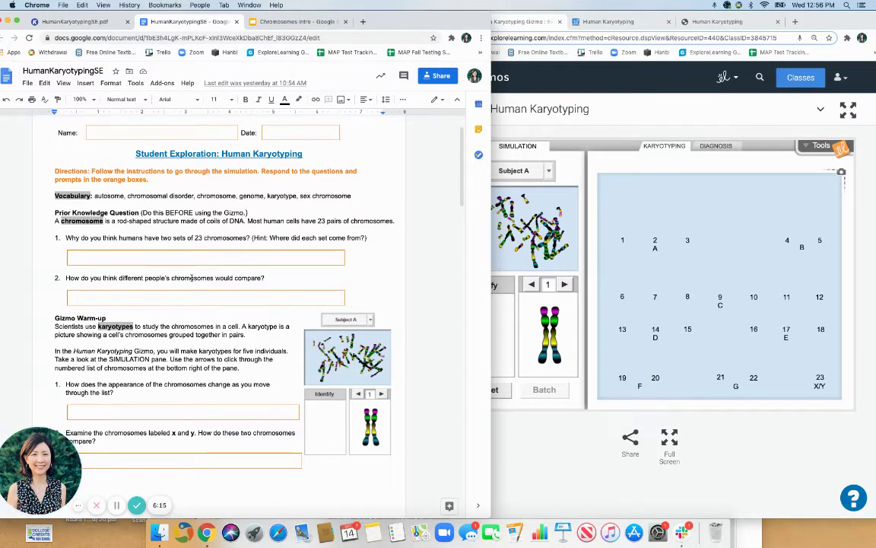
Scroll the worksheet to the Gizmo Warm-up and narrow the doc so the Gizmo widens.
scroll(204, 281, "down", 2)
scroll(205, 282, "down", 3)
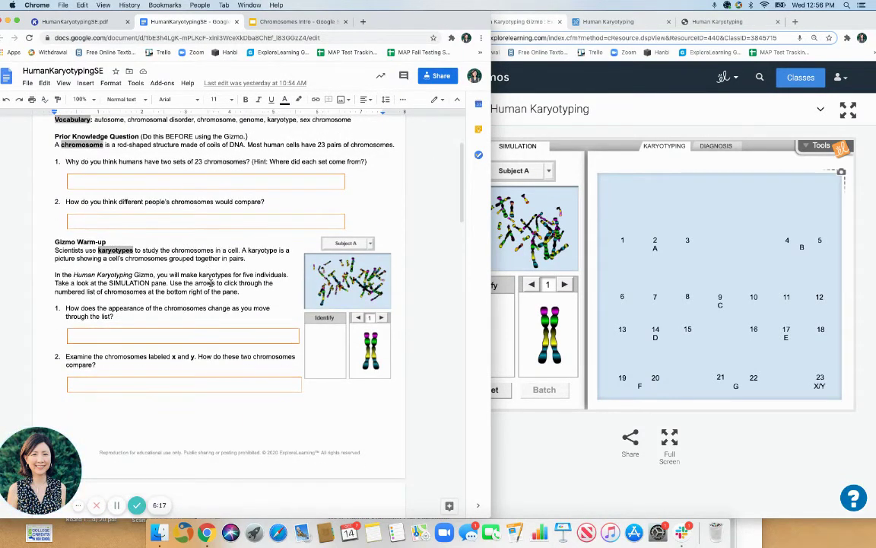
scroll(210, 283, "down", 2)
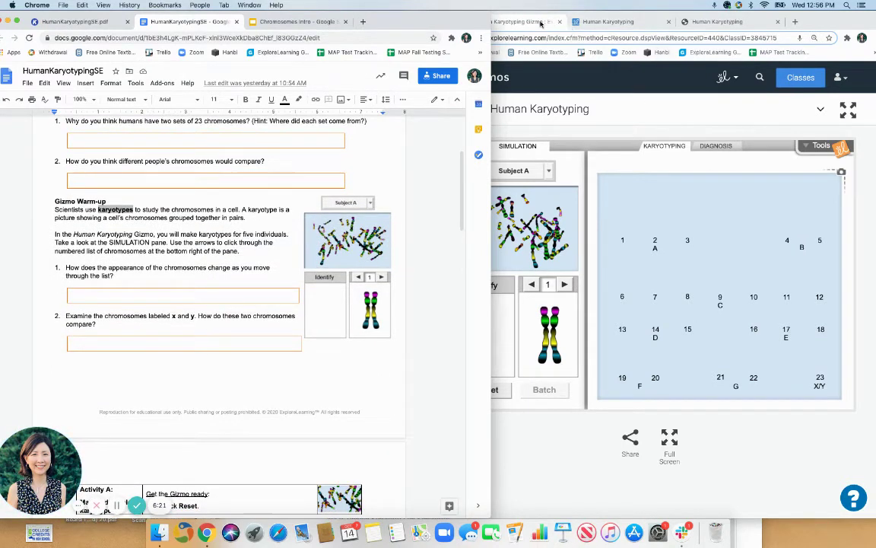
left_click_drag(490, 204, 431, 219)
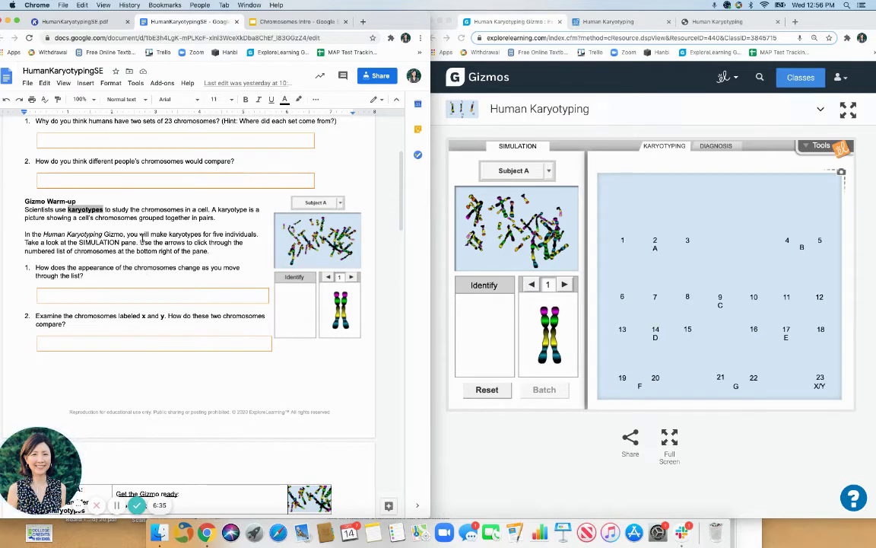
scroll(141, 240, "down", 2)
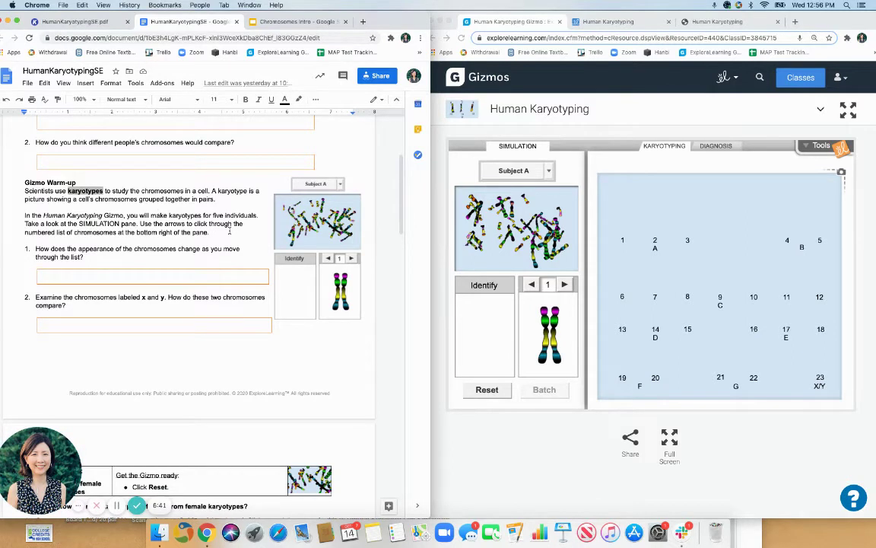
scroll(231, 232, "down", 1)
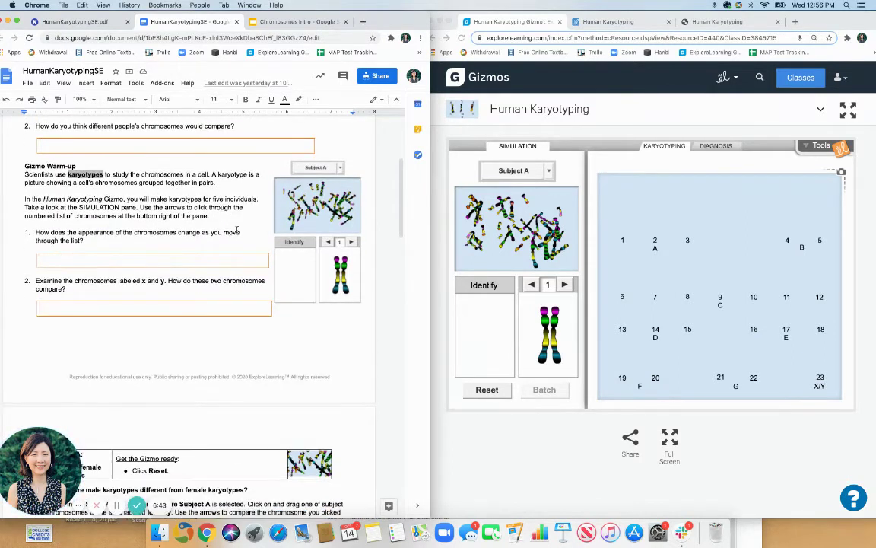
scroll(193, 253, "down", 1)
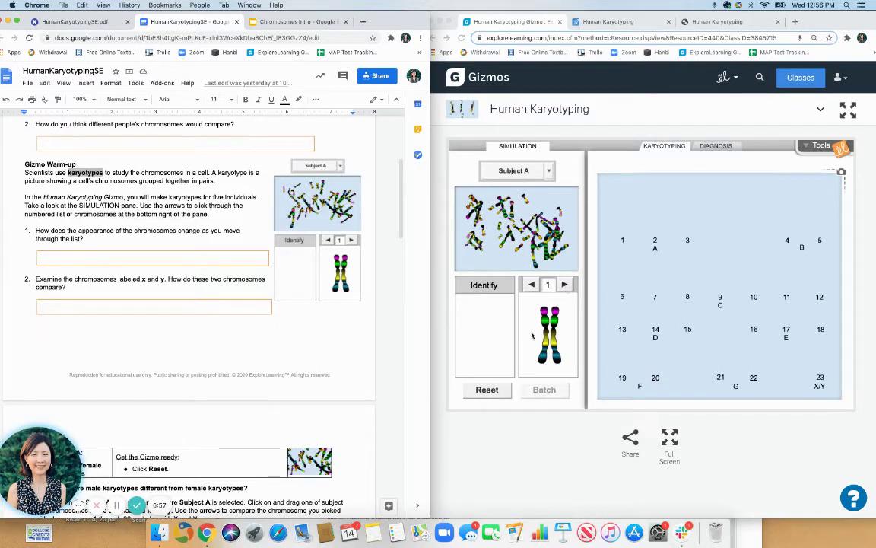
Bring the Gizmo forward and advance through the first numbered chromosomes.
left_click(563, 285)
left_click(564, 284)
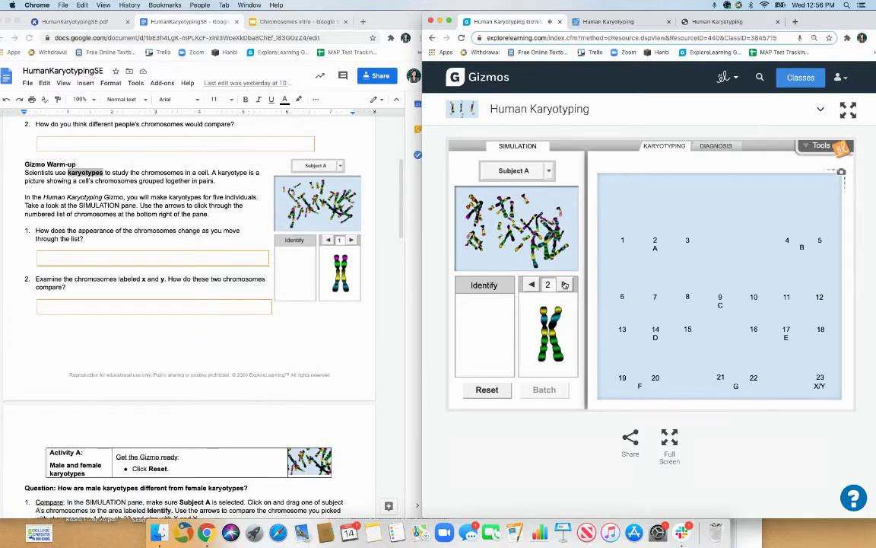
left_click(564, 285)
left_click(565, 285)
Advance Subject A's chromosome list through pairs up to 22 and on to the X chromosome.
left_click(564, 284)
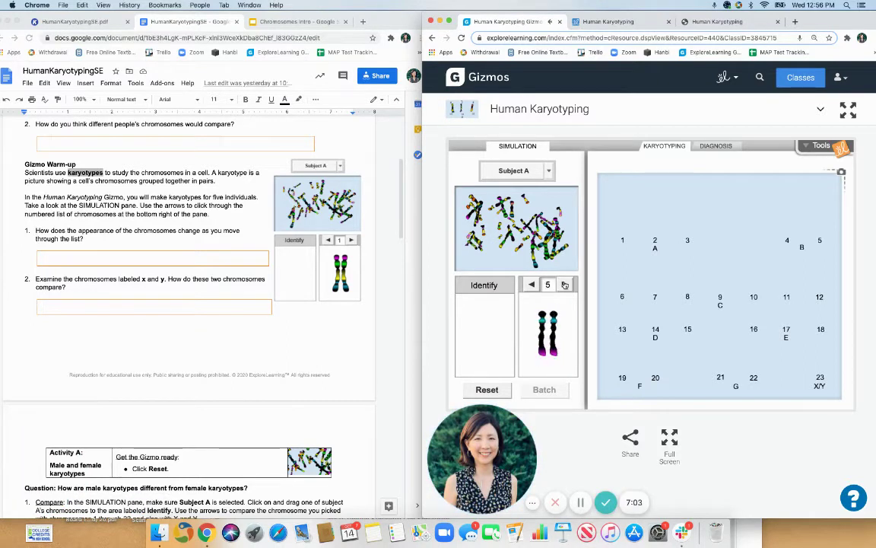
left_click(564, 284)
left_click(564, 284)
left_click(565, 285)
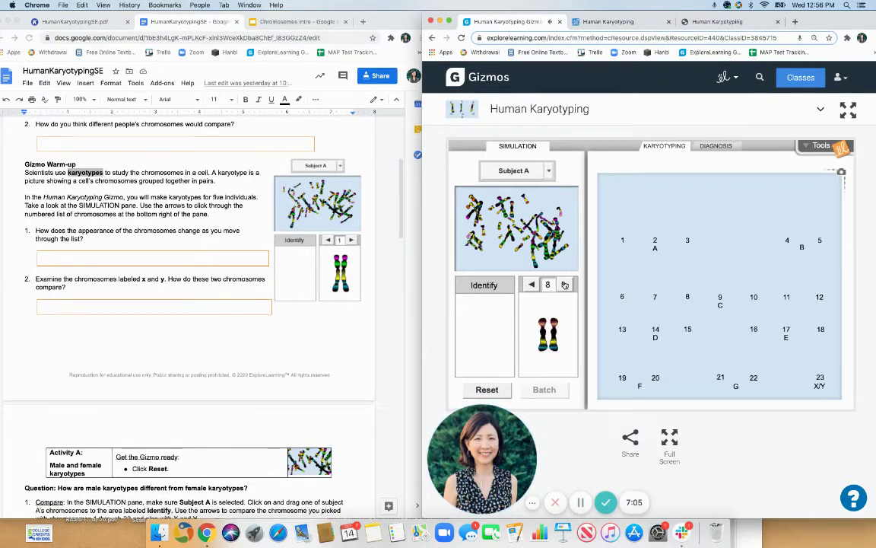
left_click(564, 285)
left_click(564, 285)
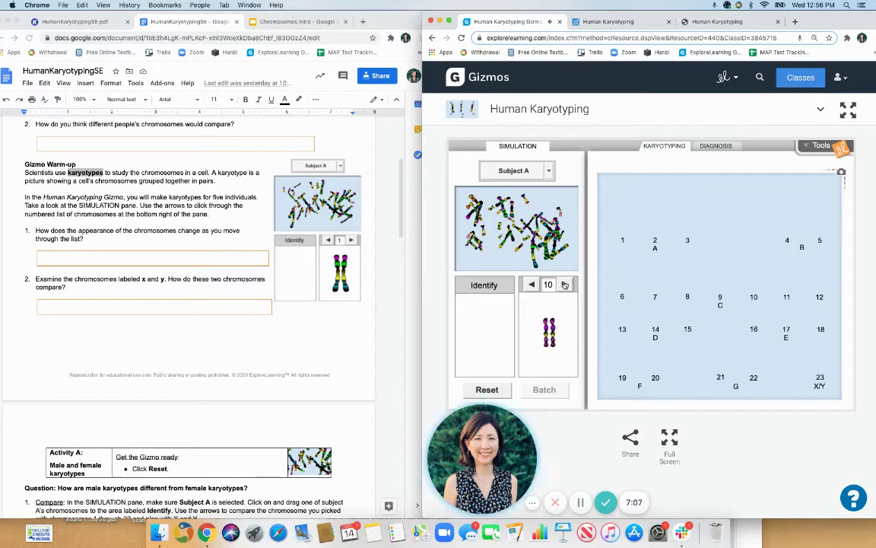
left_click(564, 285)
left_click(564, 284)
left_click(565, 285)
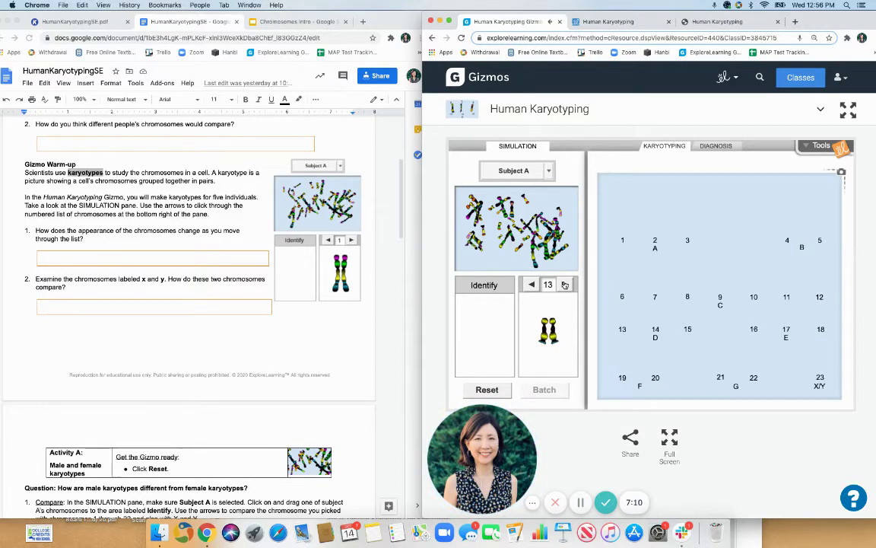
left_click(564, 285)
left_click(565, 284)
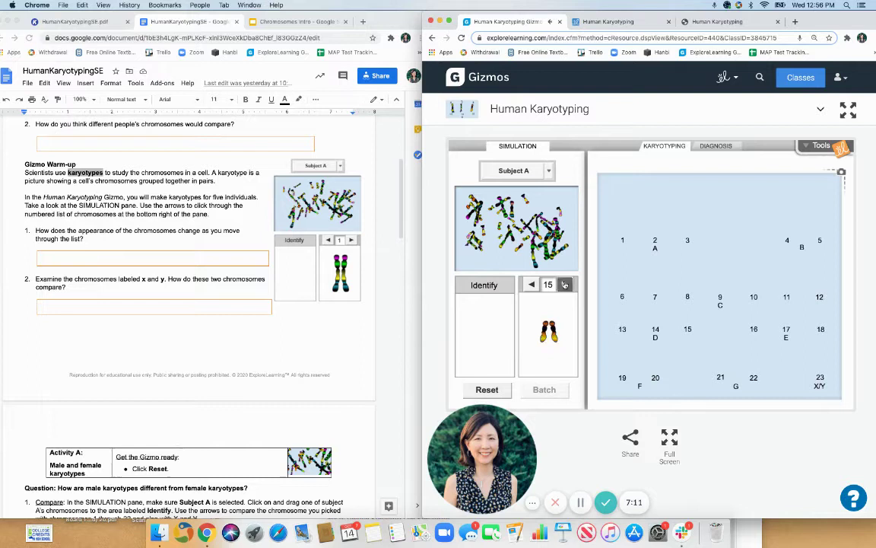
left_click(565, 285)
left_click(565, 285)
left_click(565, 285)
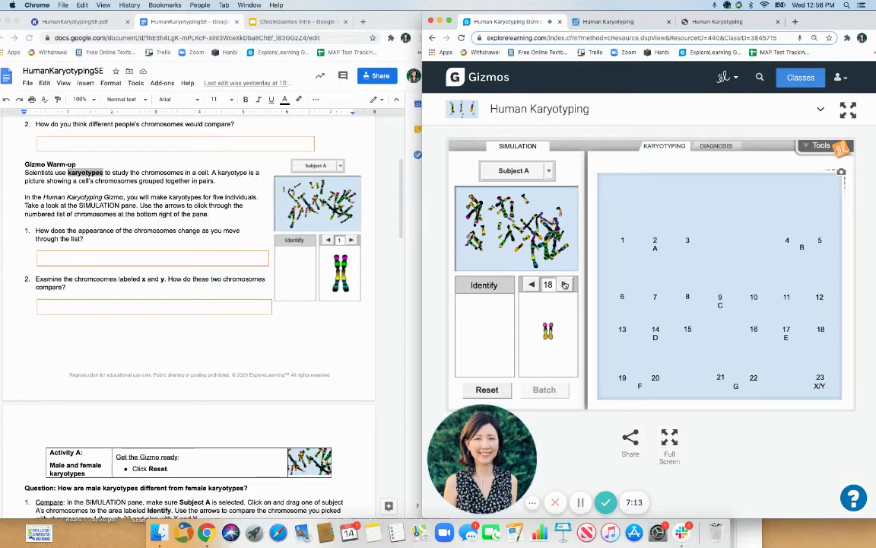
left_click(565, 285)
left_click(564, 284)
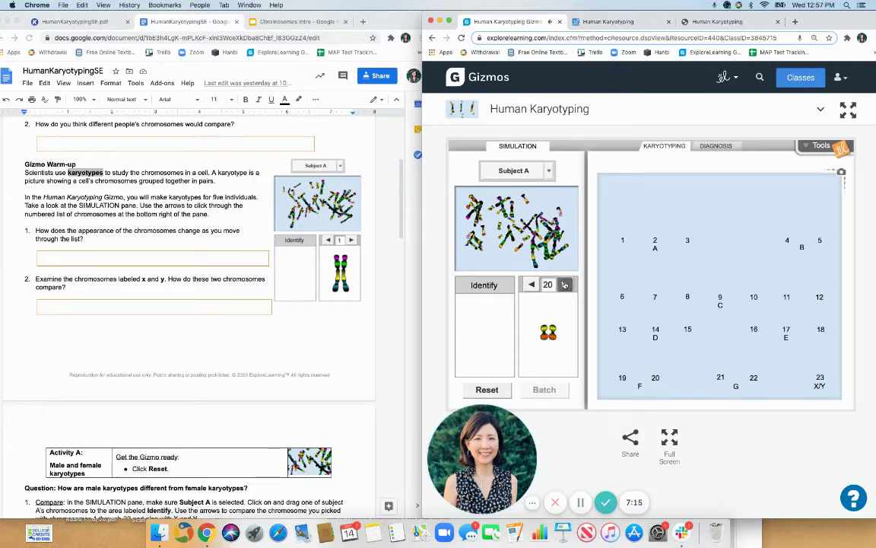
left_click(564, 284)
left_click(564, 284)
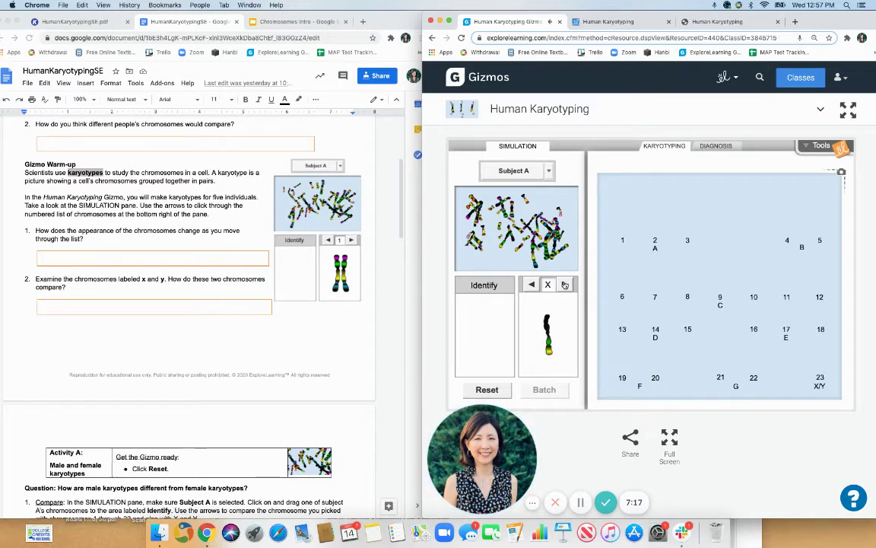
Compare chromosome 22, X and Y, ending on the Y chromosome.
left_click(532, 284)
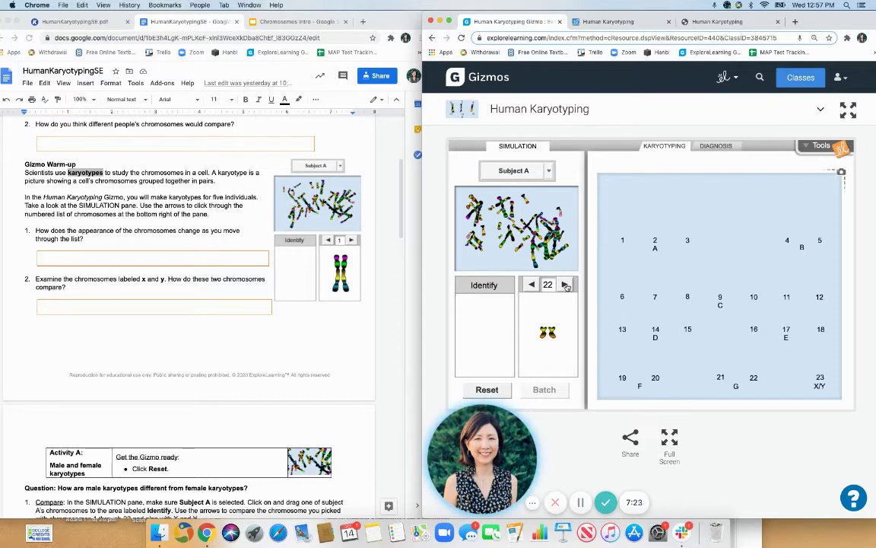
left_click(565, 285)
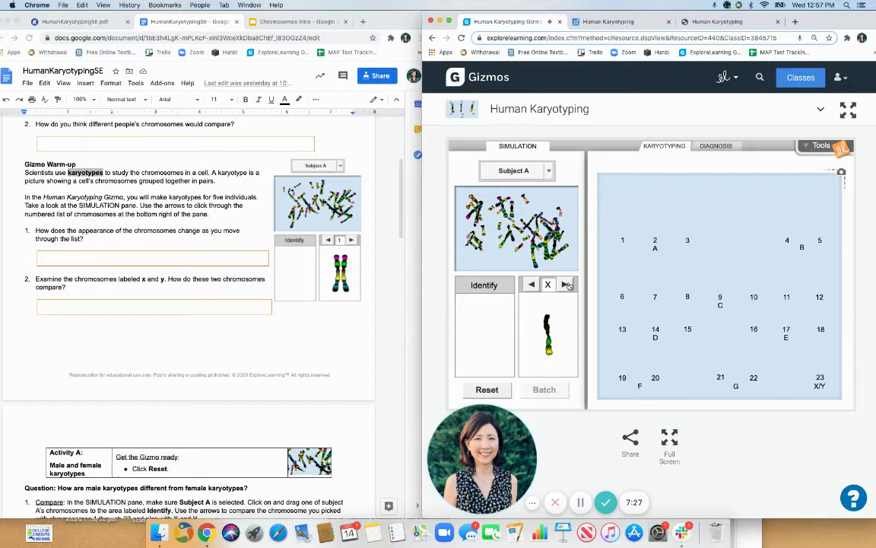
left_click(567, 285)
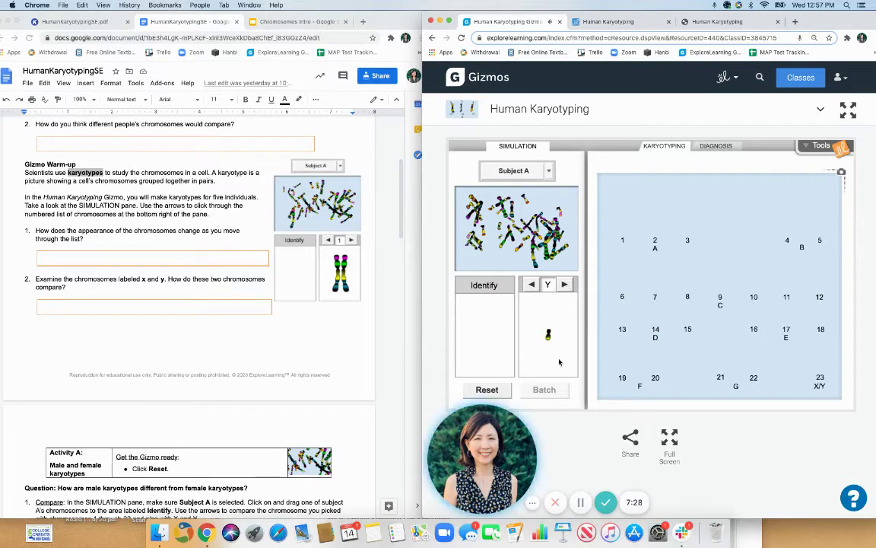
left_click(532, 285)
left_click(564, 284)
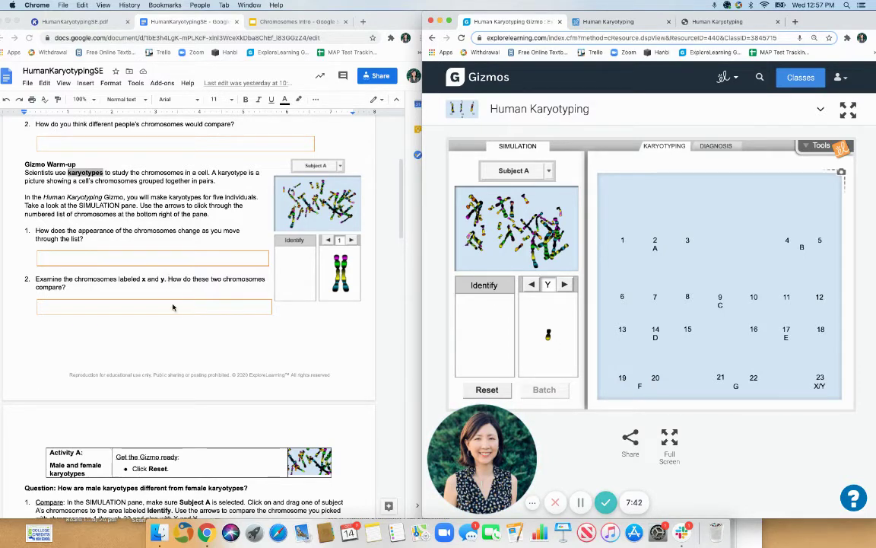
scroll(184, 266, "down", 5)
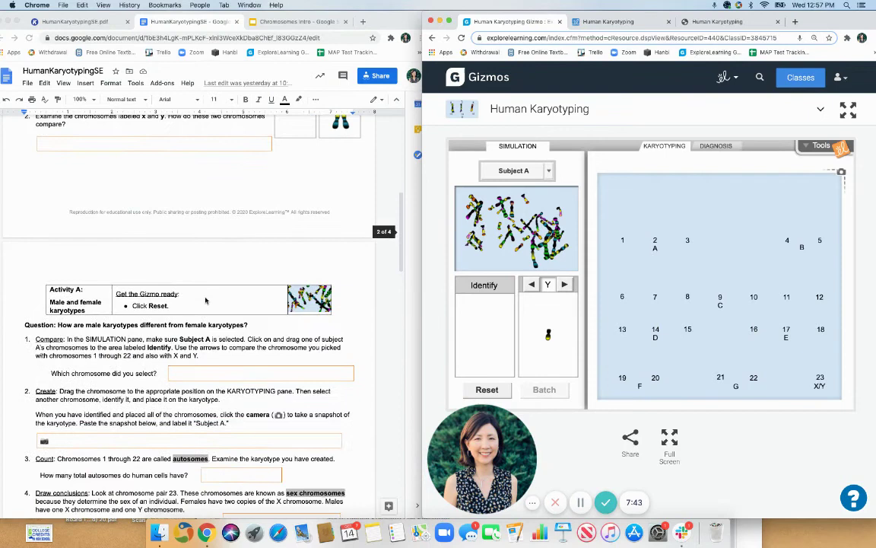
Match Subject A's first chromosome to chromosome 4 and drop it above karyotype pair 4.
scroll(205, 301, "down", 4)
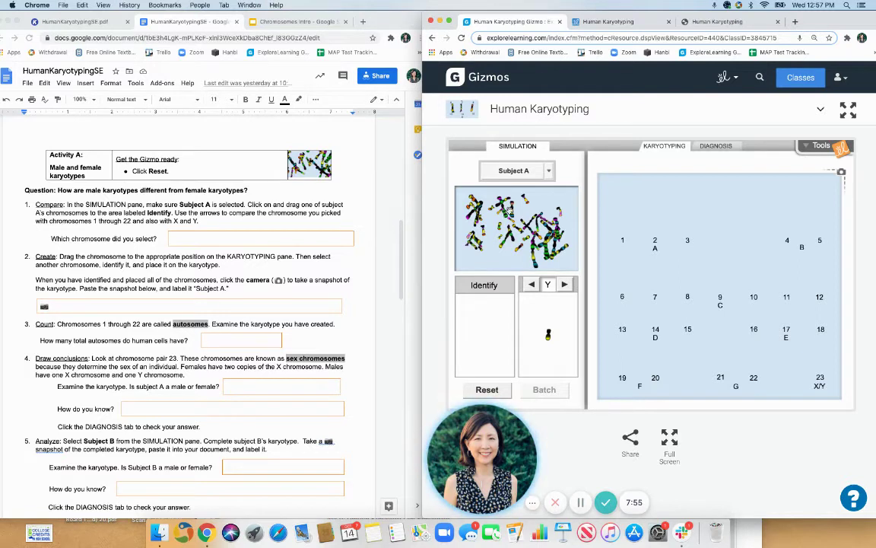
left_click_drag(504, 213, 489, 355)
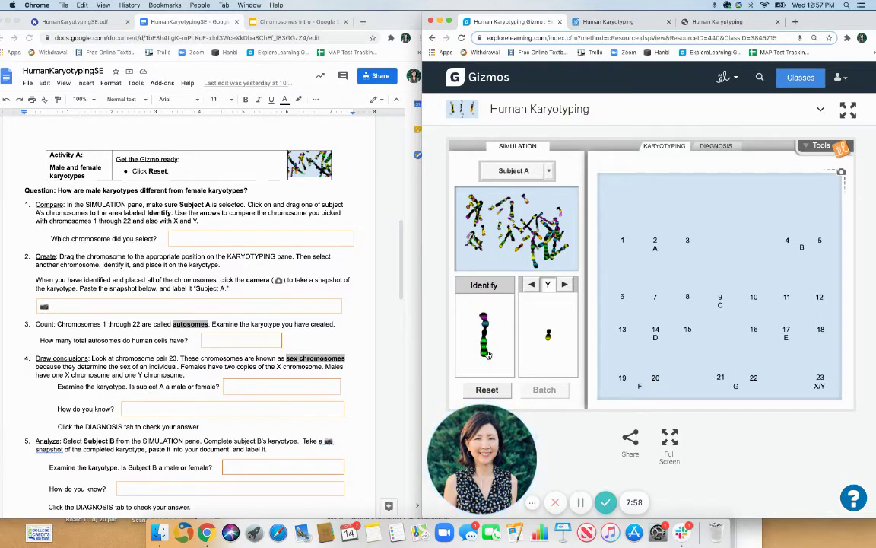
left_click(564, 284)
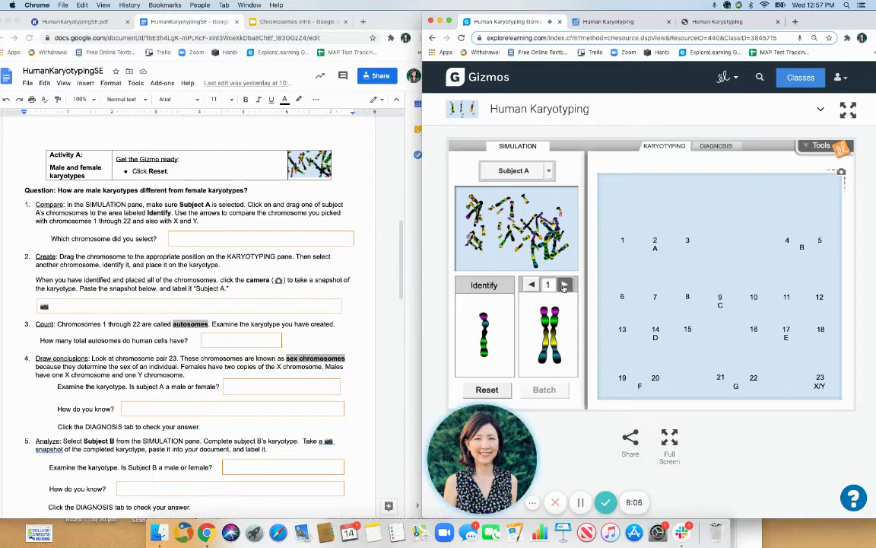
left_click(564, 284)
left_click(564, 285)
left_click(563, 284)
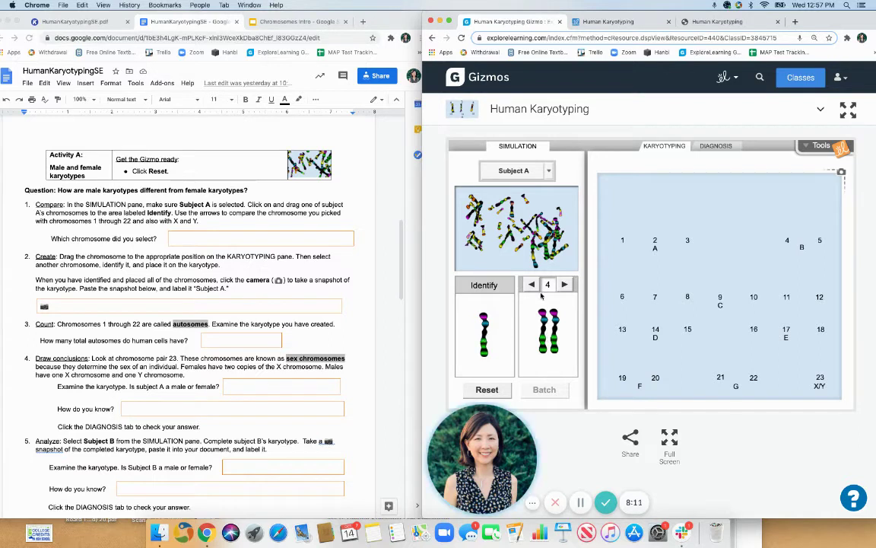
left_click_drag(484, 342, 788, 221)
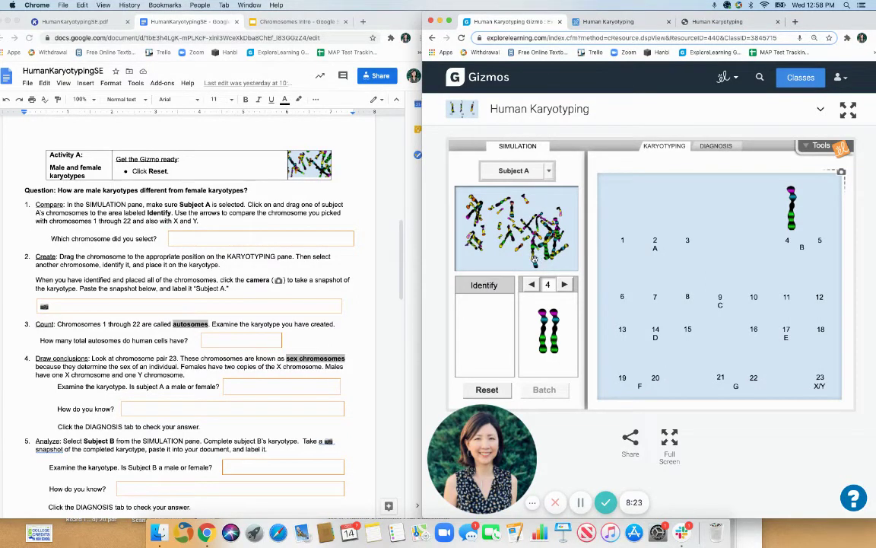
Identify another Subject A chromosome as chromosome 1 and place it in karyotype slot 1.
left_click_drag(481, 228, 484, 335)
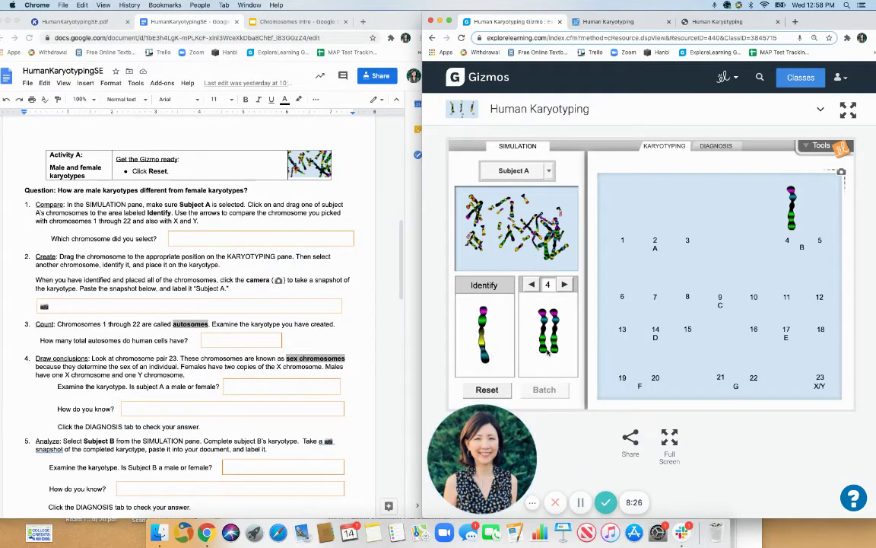
left_click(531, 285)
left_click(531, 285)
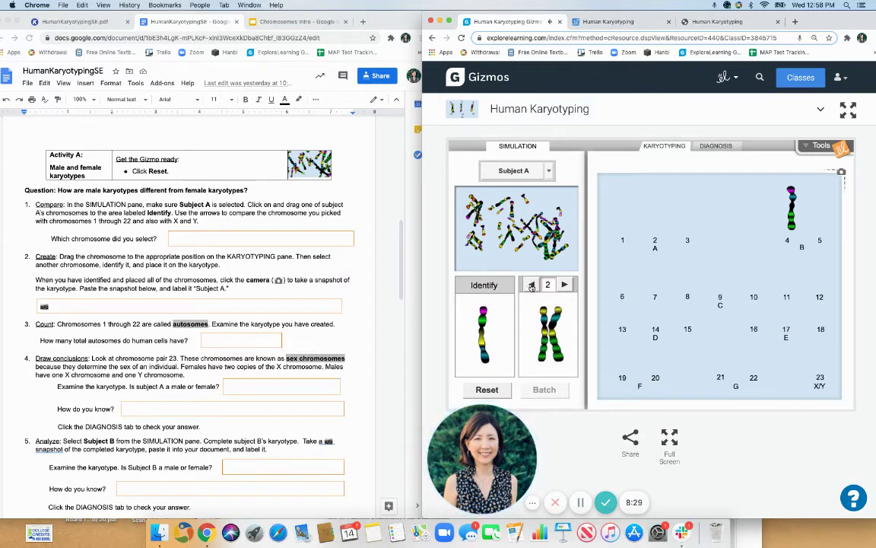
left_click(531, 285)
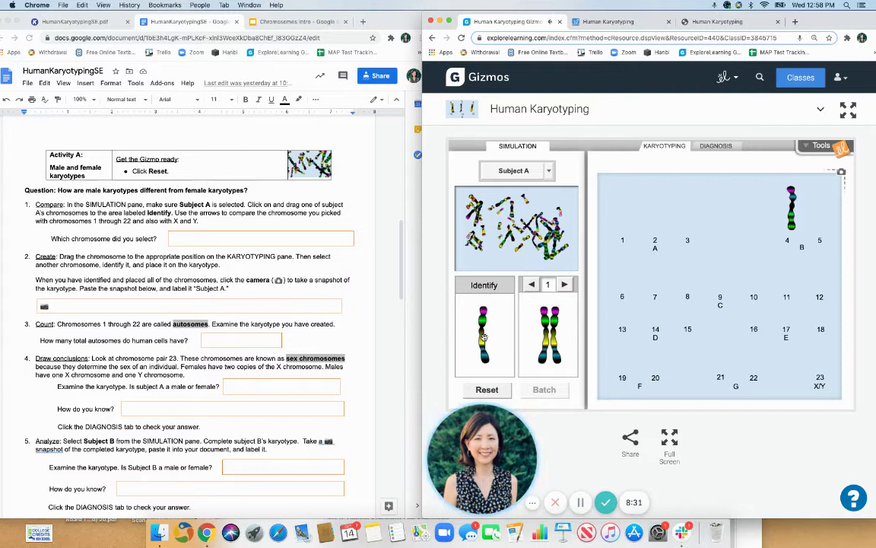
left_click_drag(484, 335, 658, 277)
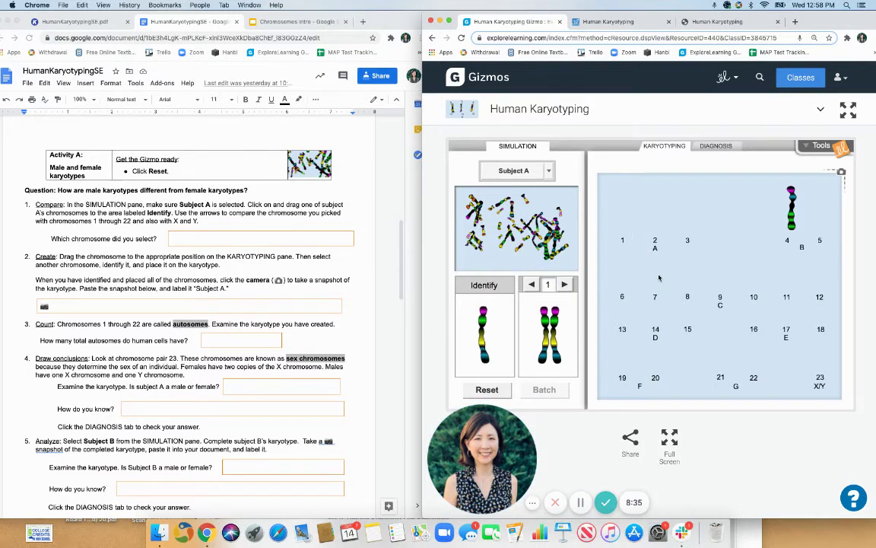
left_click_drag(484, 356, 617, 227)
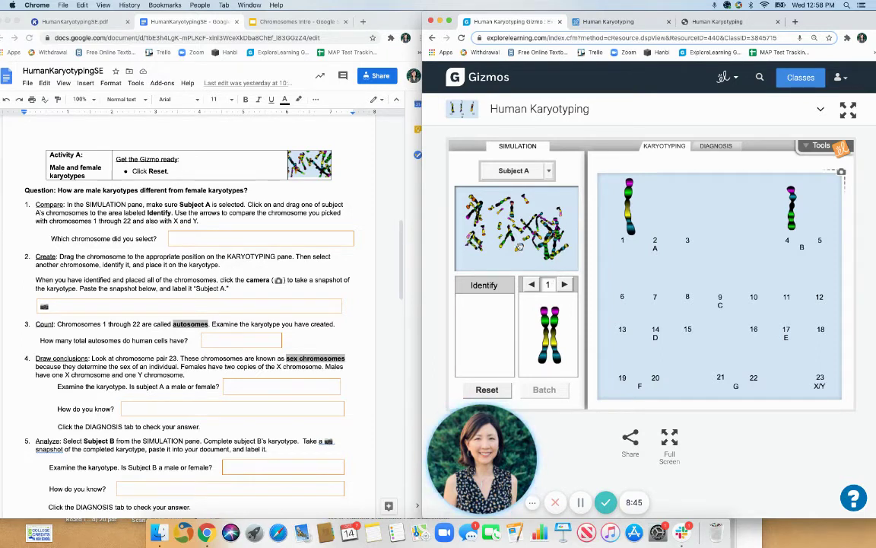
Put a third chromosome up for identification and advance the reference chromosome to X.
left_click_drag(457, 218, 497, 340)
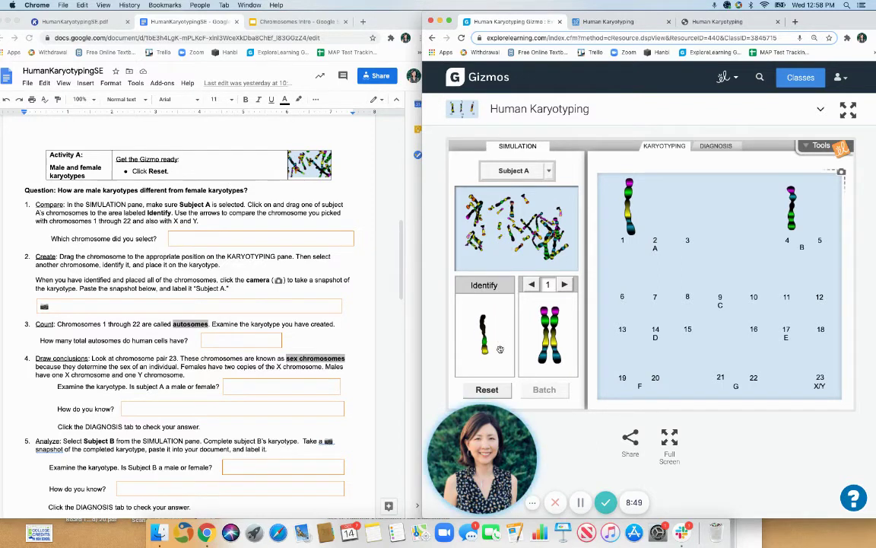
left_click(566, 284)
left_click(566, 285)
left_click(567, 285)
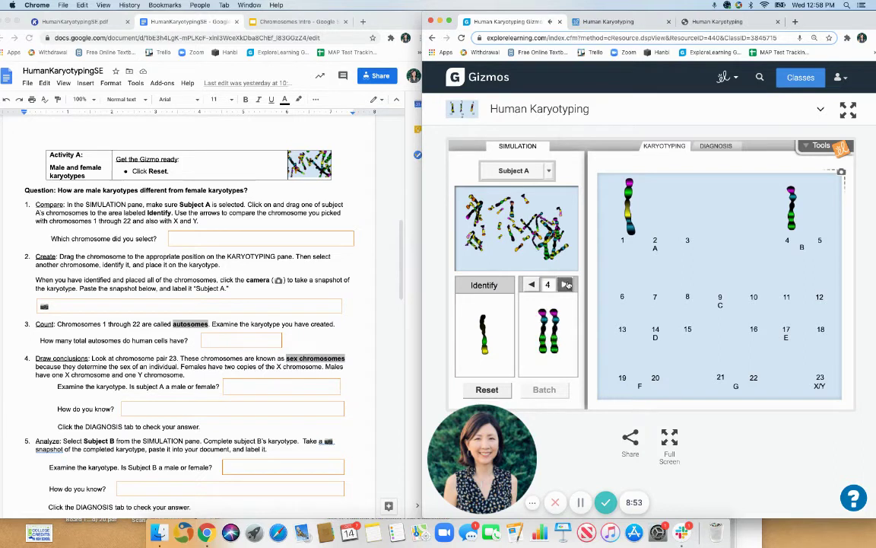
left_click(567, 285)
left_click(567, 285)
left_click(567, 284)
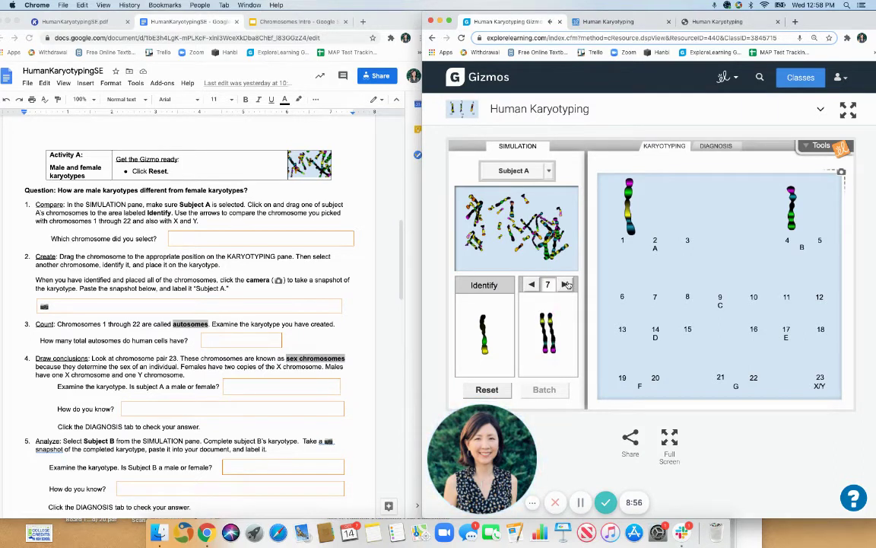
left_click(566, 284)
left_click(567, 285)
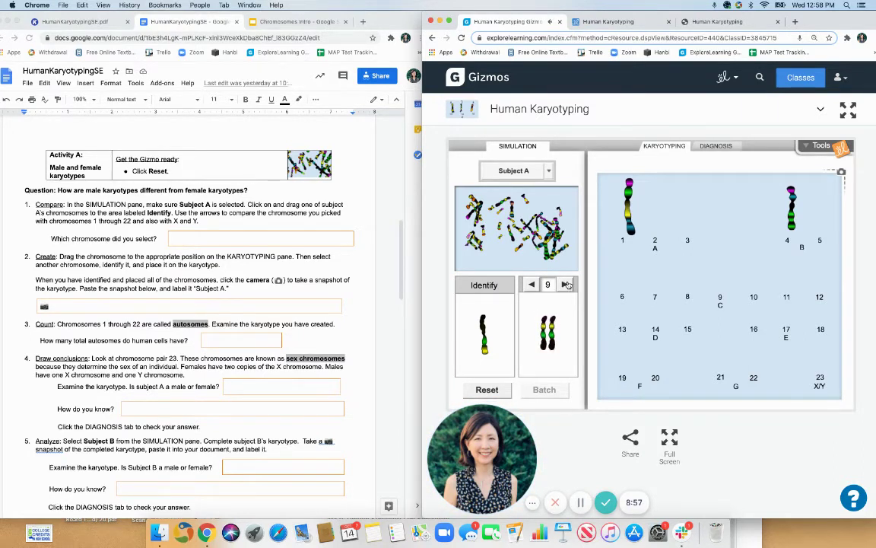
left_click(567, 284)
left_click(567, 284)
left_click(567, 285)
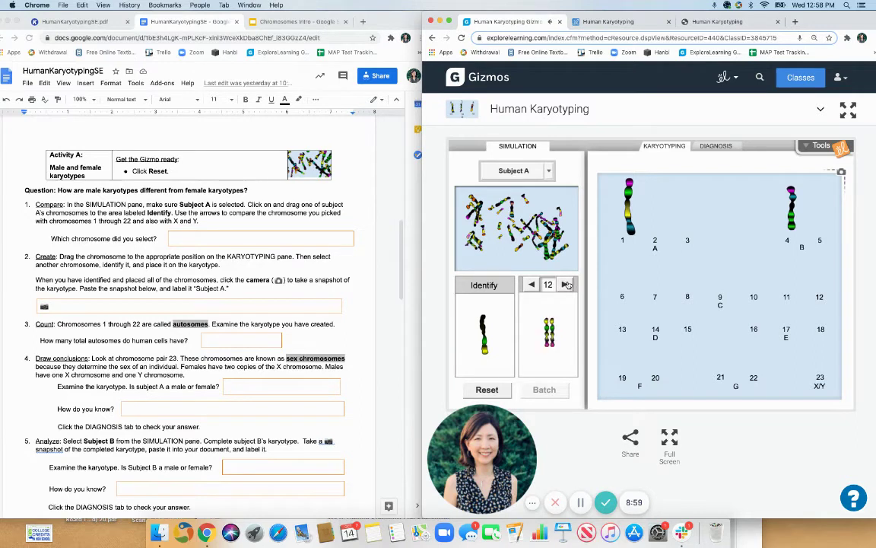
left_click(566, 284)
left_click(567, 285)
left_click(567, 284)
left_click(567, 285)
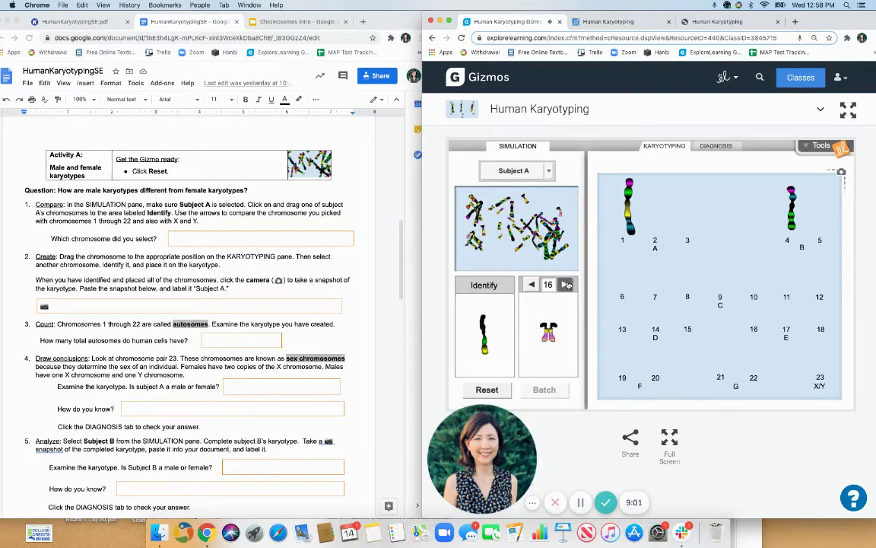
left_click(567, 284)
left_click(567, 284)
left_click(567, 285)
left_click(567, 284)
left_click(567, 285)
left_click(567, 284)
left_click(567, 284)
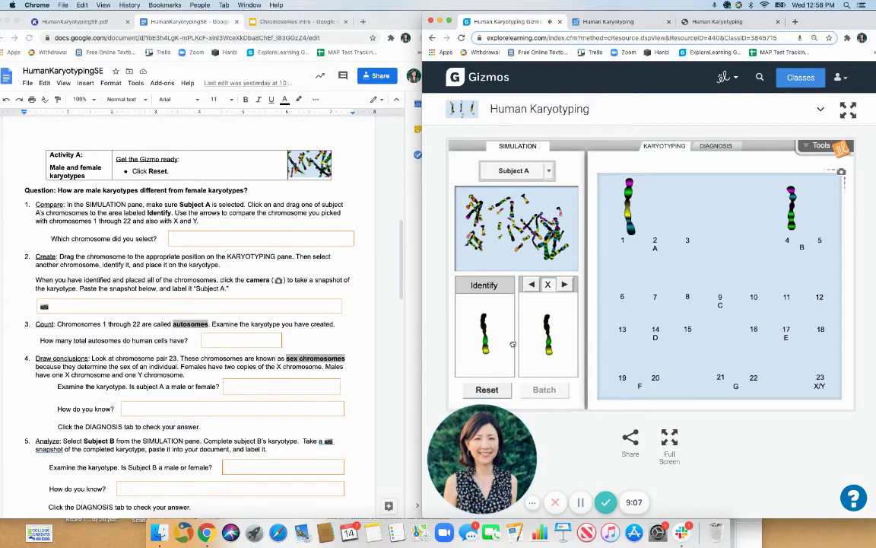
Place the X chromosome at pair 23 (X/Y), then return to the worksheet's Subject A snapshot cell.
left_click_drag(486, 339, 817, 378)
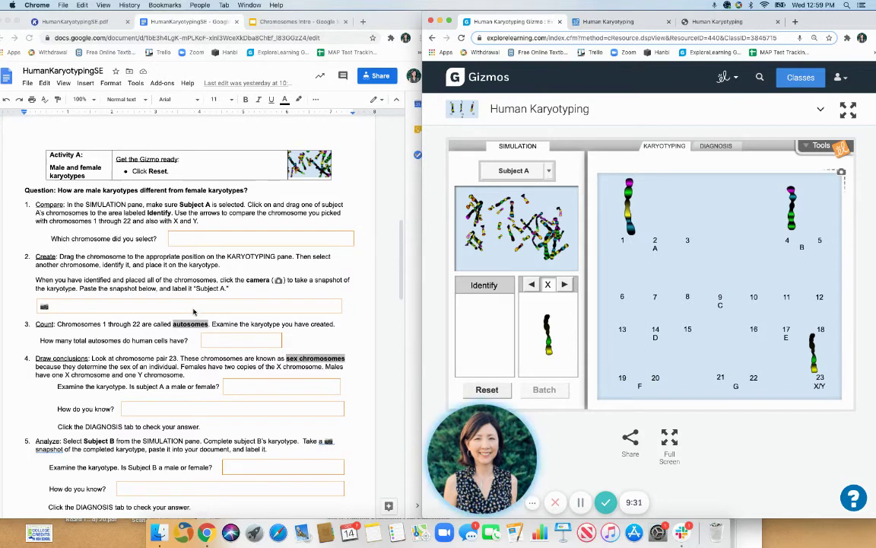
left_click(168, 308)
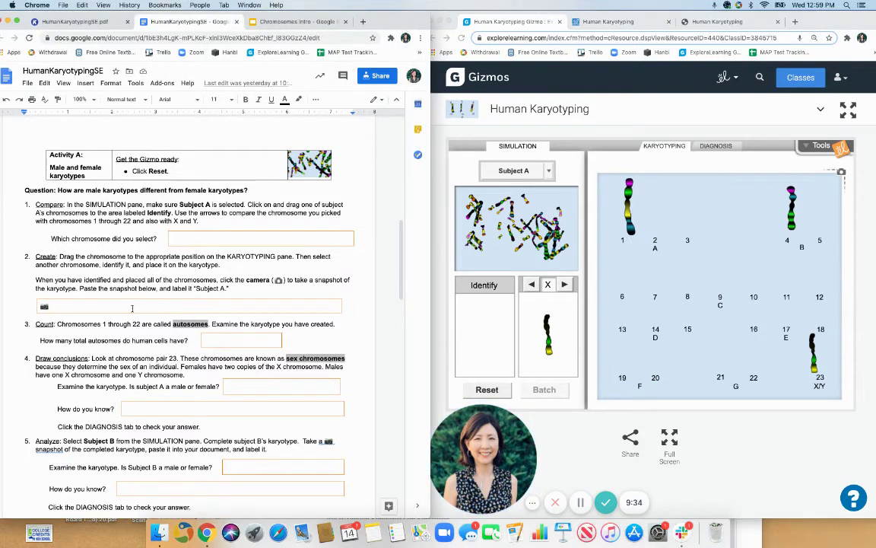
left_click(132, 308)
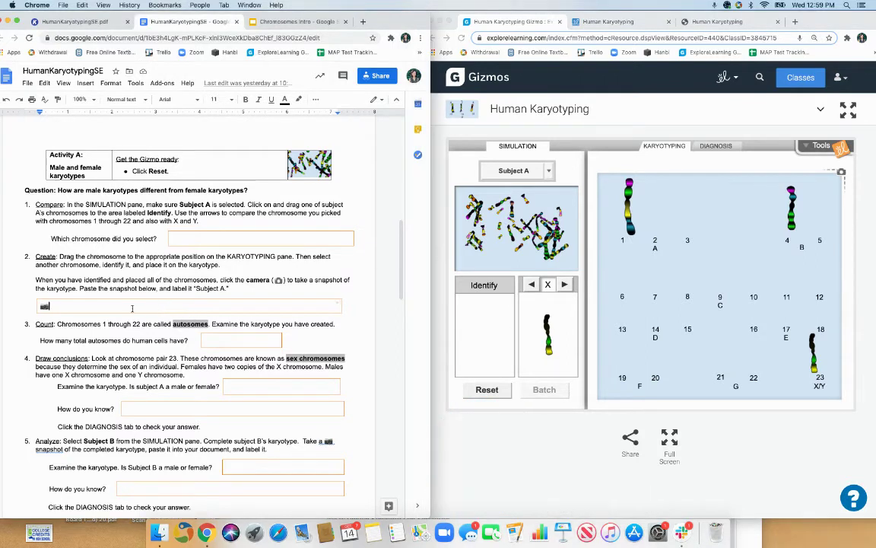
right_click(67, 308)
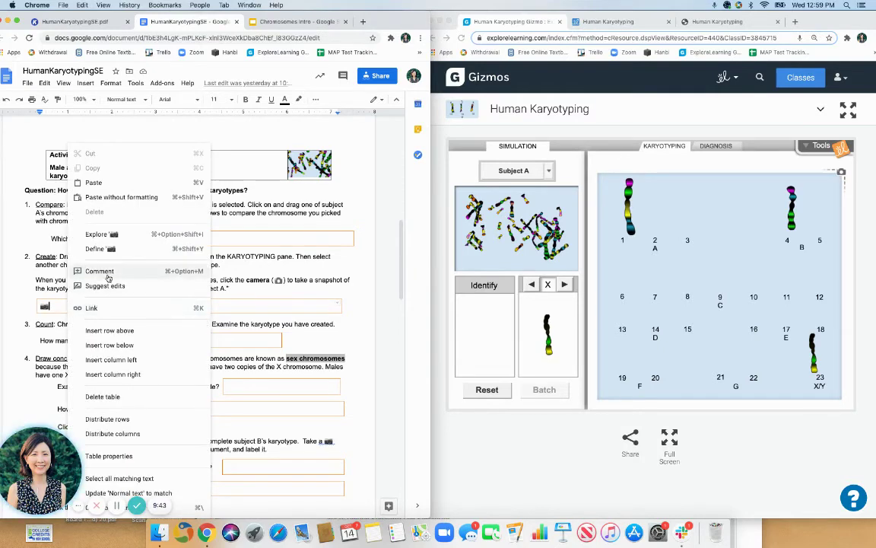
left_click(365, 323)
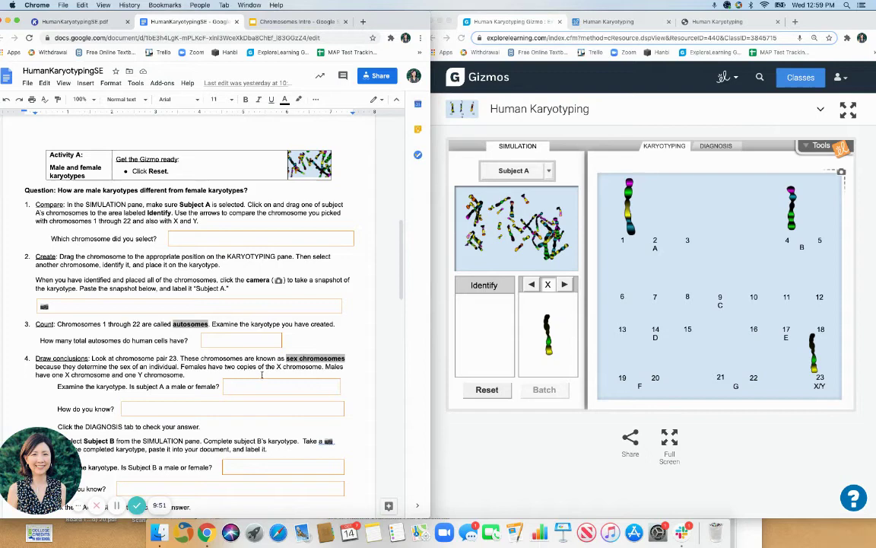
Scroll the worksheet down past the remaining questions until question 6 is visible.
scroll(201, 340, "down", 1)
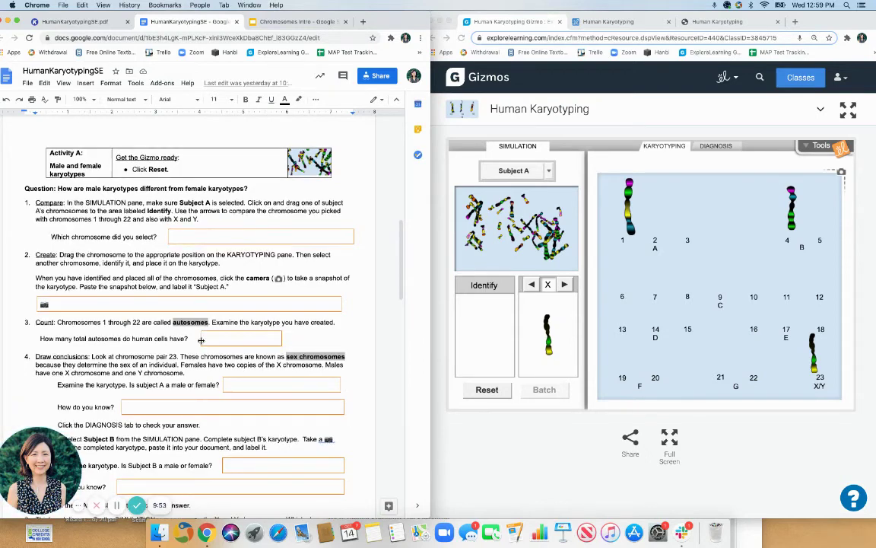
scroll(201, 340, "down", 2)
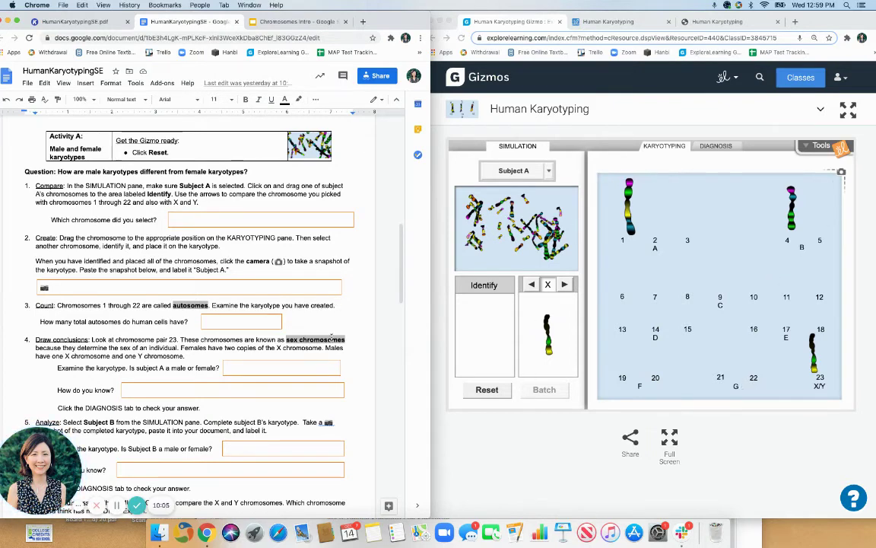
scroll(328, 323, "down", 2)
scroll(329, 323, "down", 4)
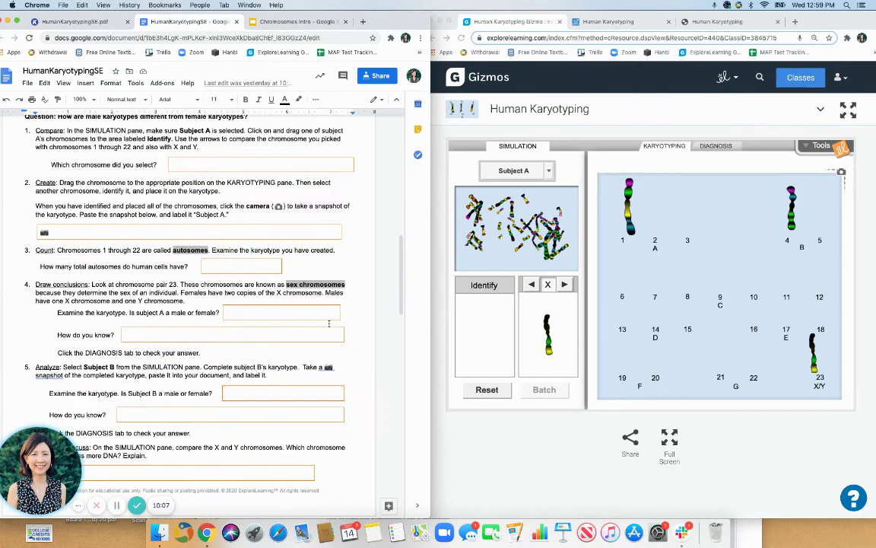
scroll(320, 322, "down", 2)
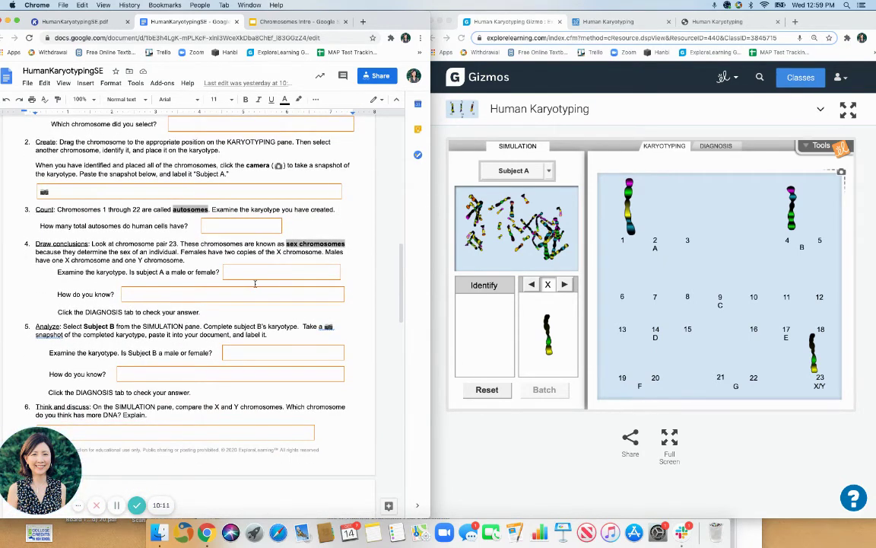
scroll(243, 292, "down", 1)
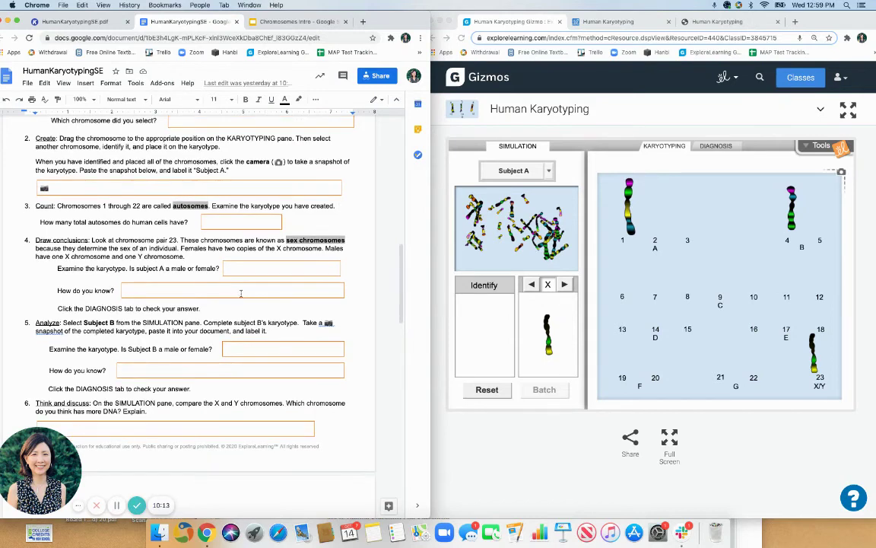
left_click(715, 149)
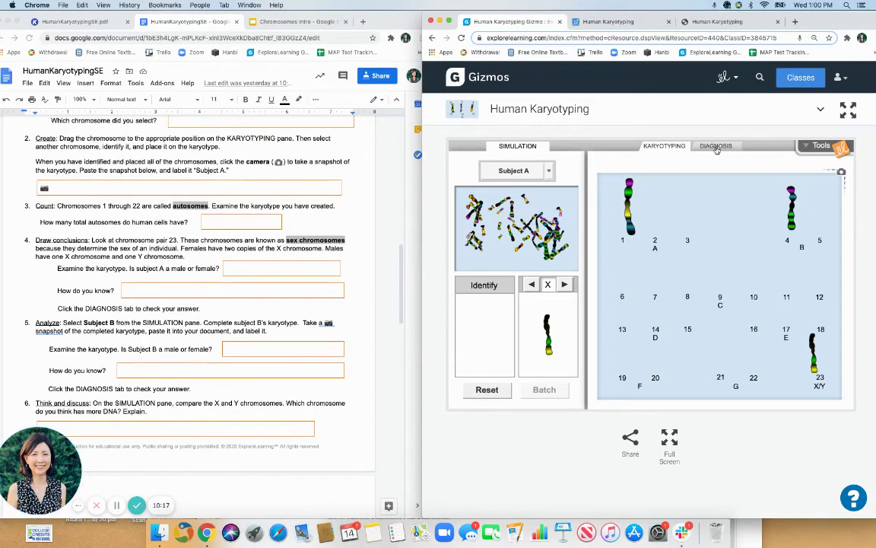
left_click(716, 149)
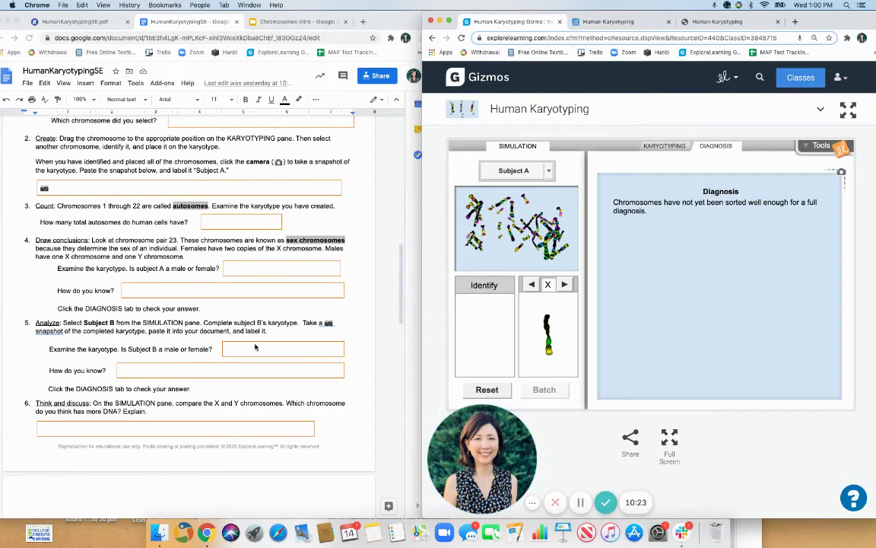
scroll(242, 356, "down", 1)
scroll(237, 356, "down", 3)
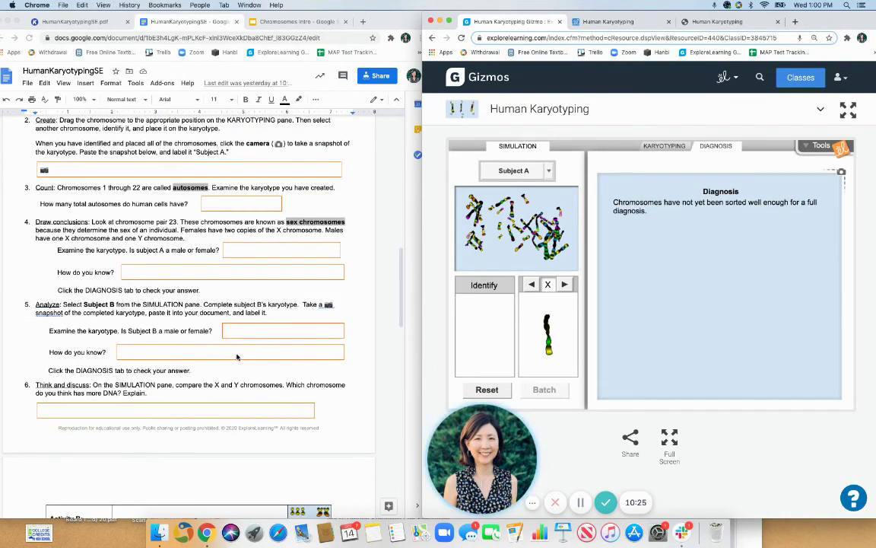
scroll(200, 342, "down", 1)
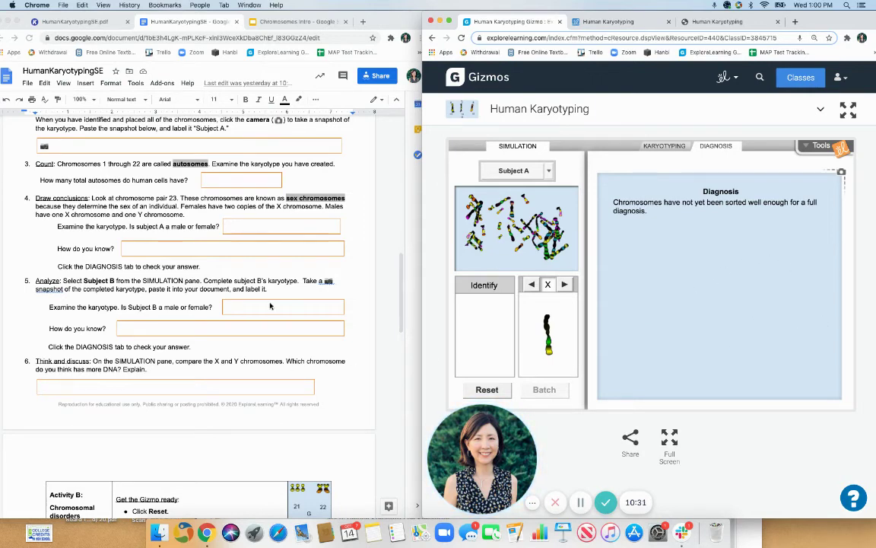
scroll(215, 336, "down", 5)
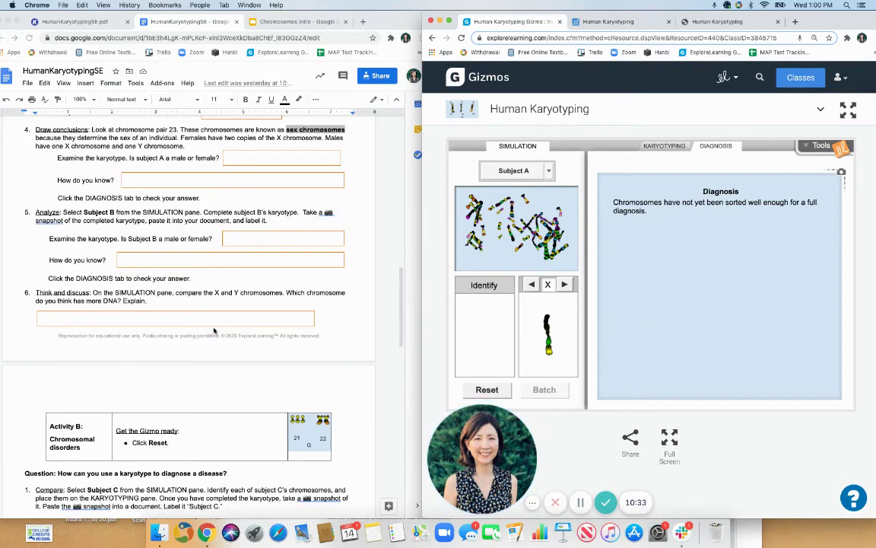
scroll(215, 330, "down", 2)
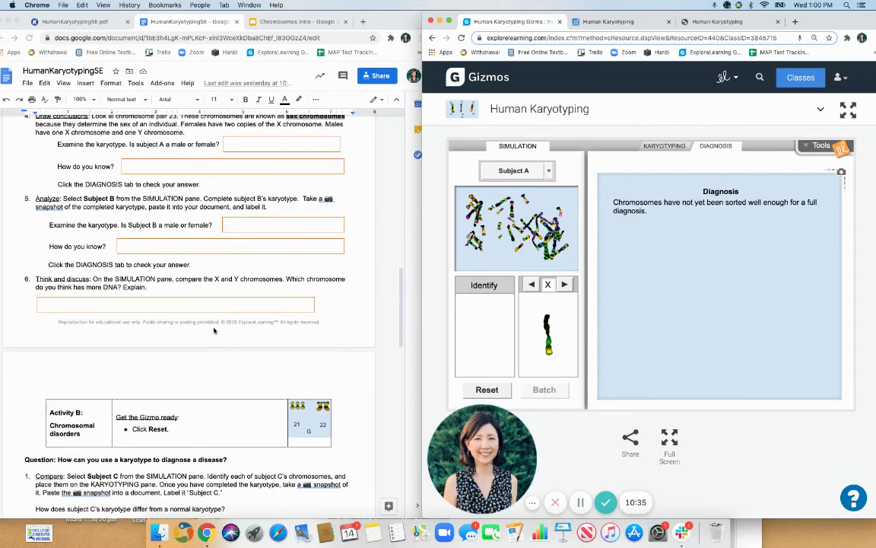
scroll(214, 331, "down", 2)
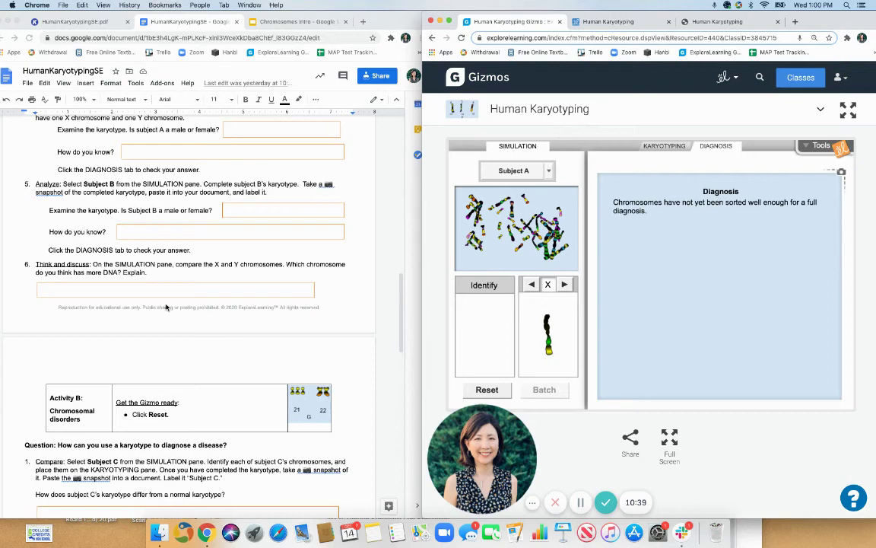
scroll(172, 311, "down", 6)
scroll(172, 311, "down", 8)
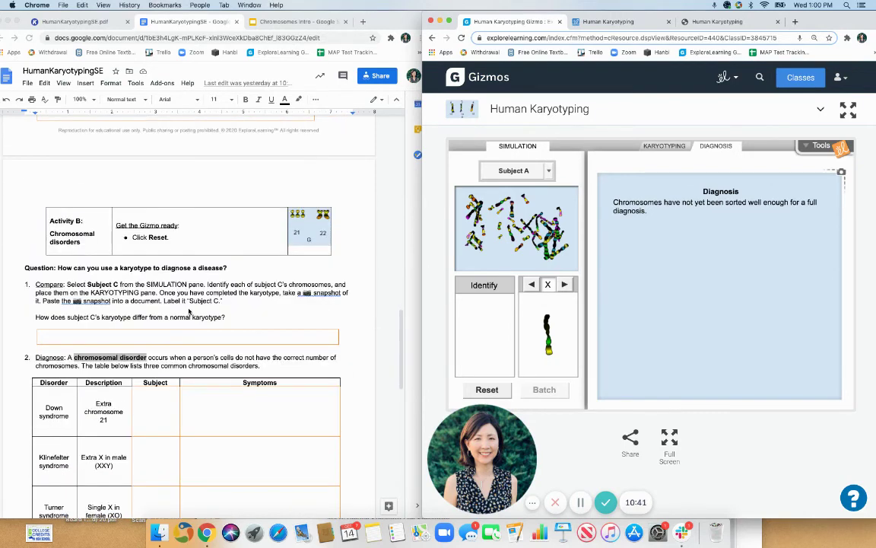
scroll(194, 307, "down", 1)
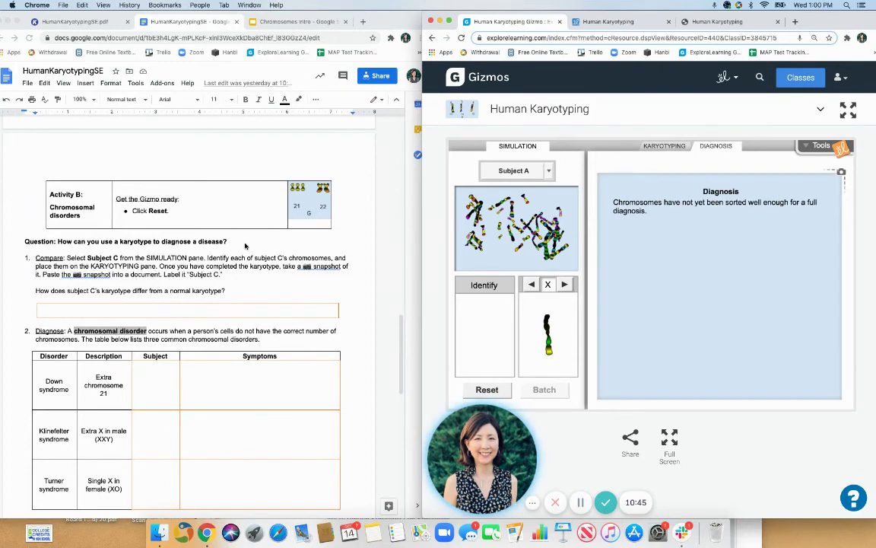
scroll(244, 246, "up", 10)
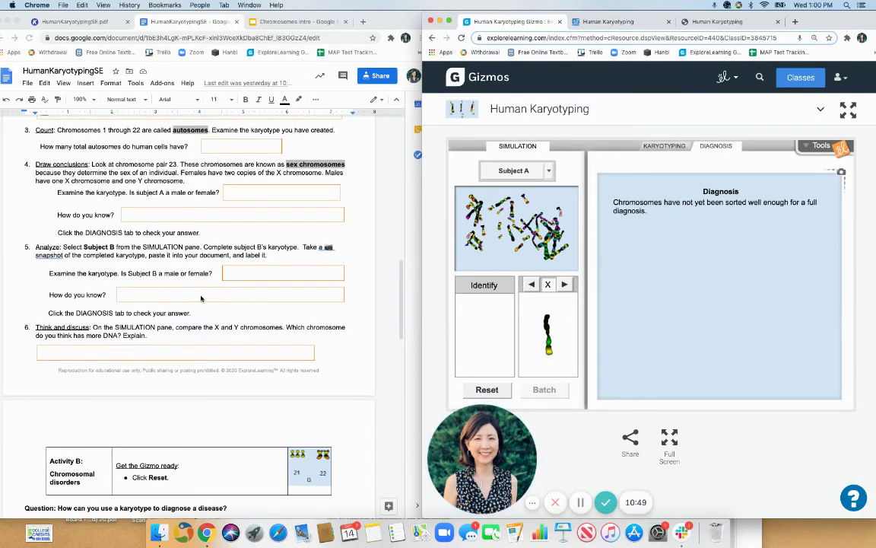
scroll(203, 299, "up", 2)
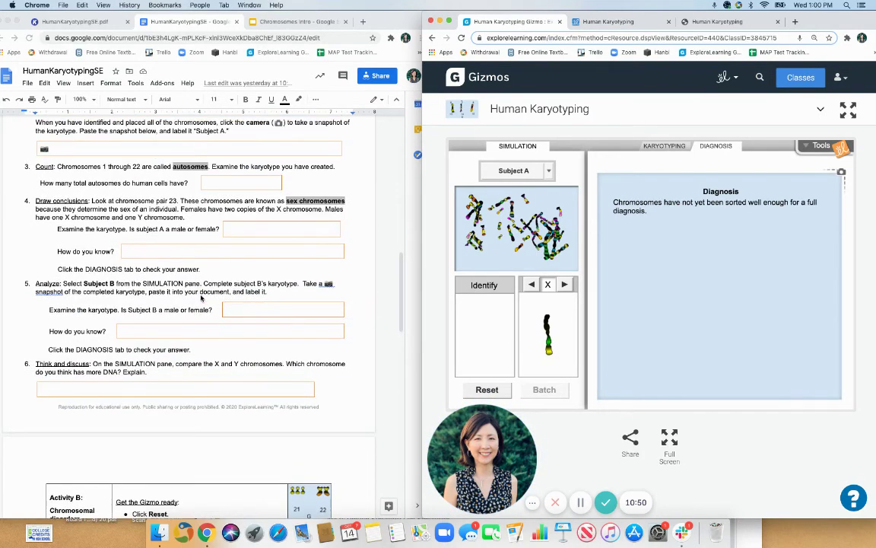
Choose Subject C from the Subject list in the simulation pane to load its chromosomes.
left_click(549, 171)
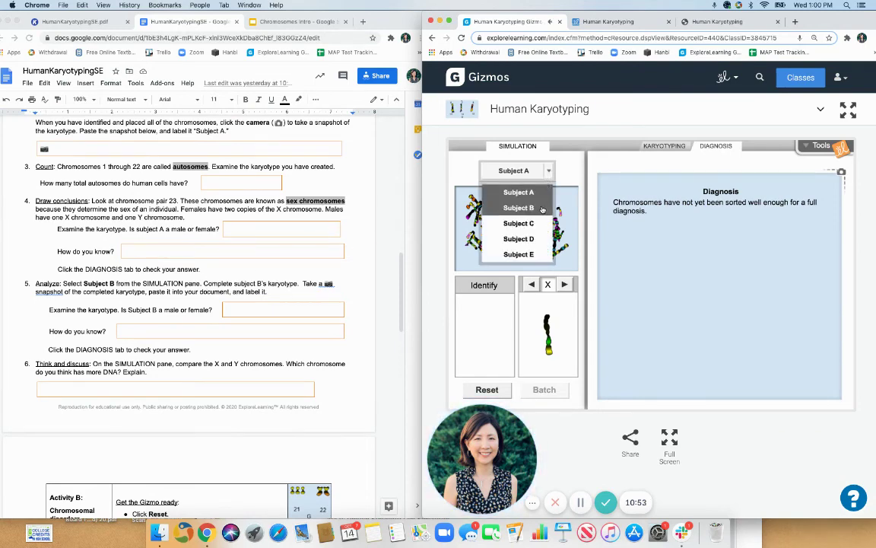
scroll(301, 316, "down", 5)
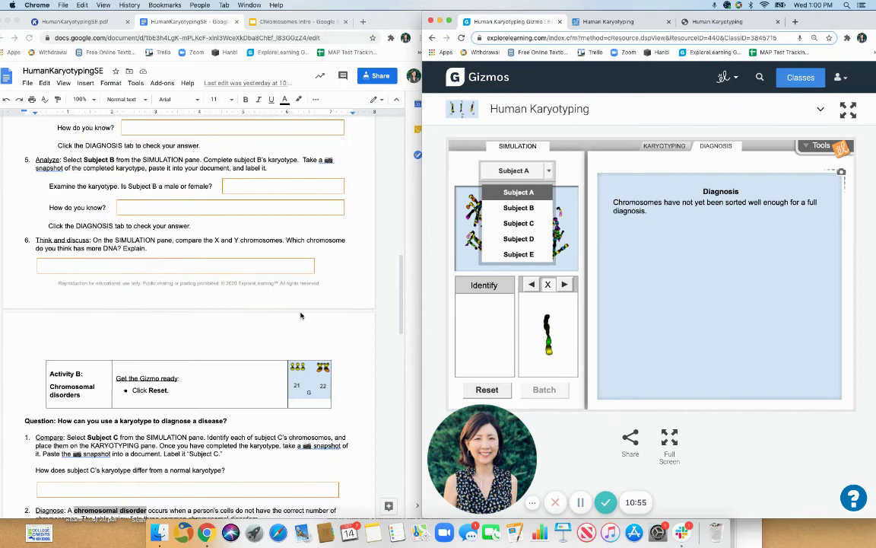
scroll(302, 316, "down", 4)
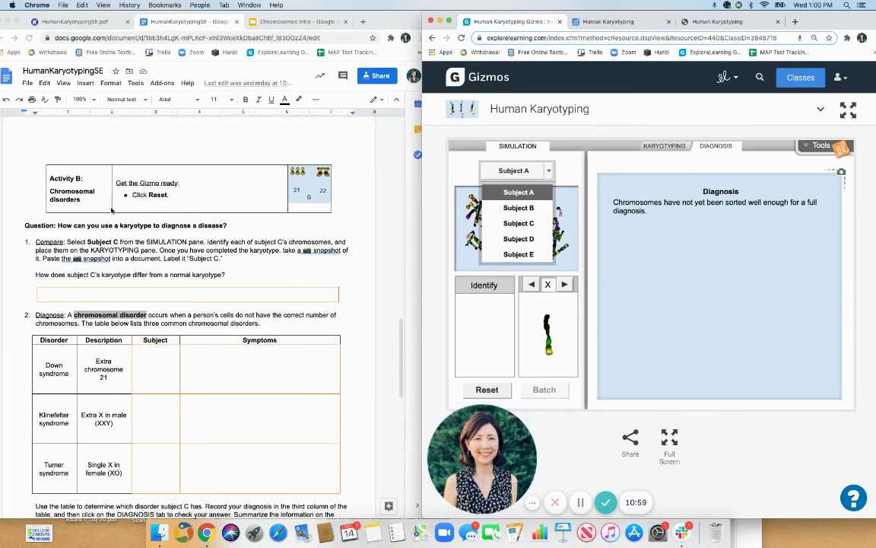
scroll(182, 270, "down", 1)
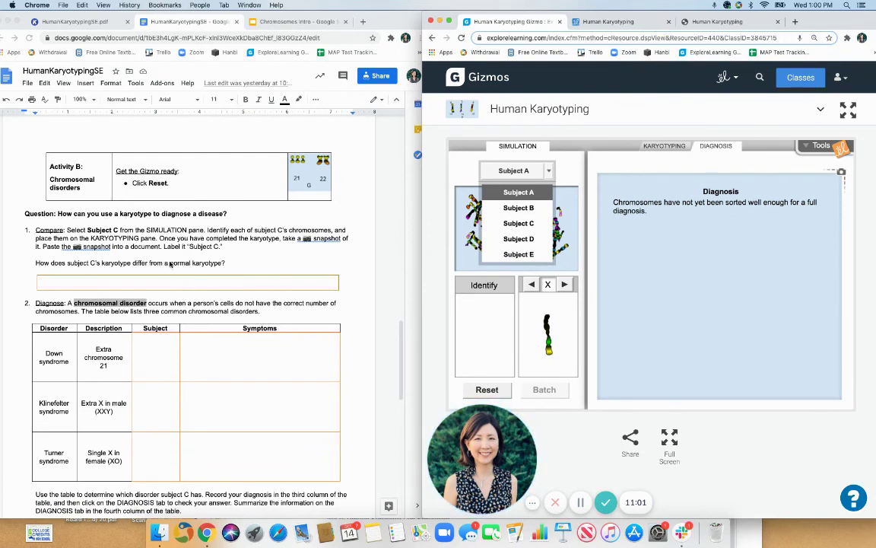
left_click(526, 224)
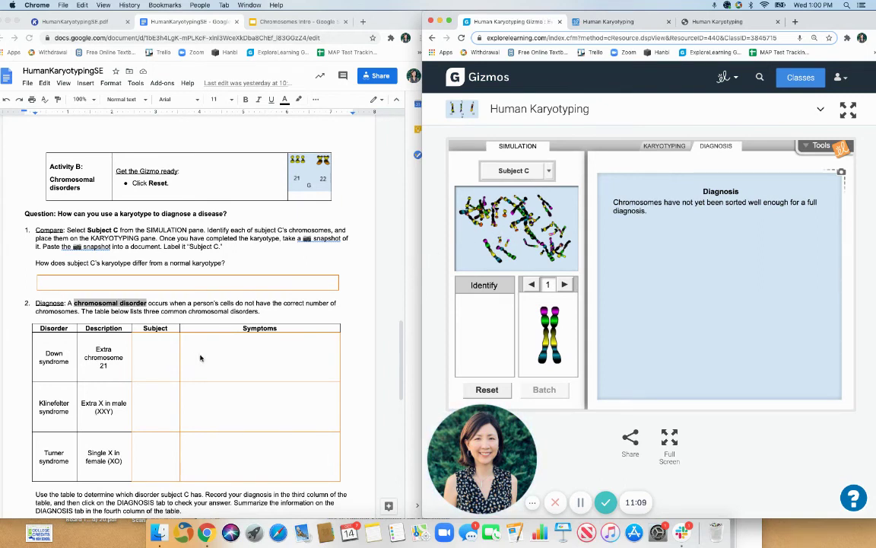
scroll(205, 359, "down", 1)
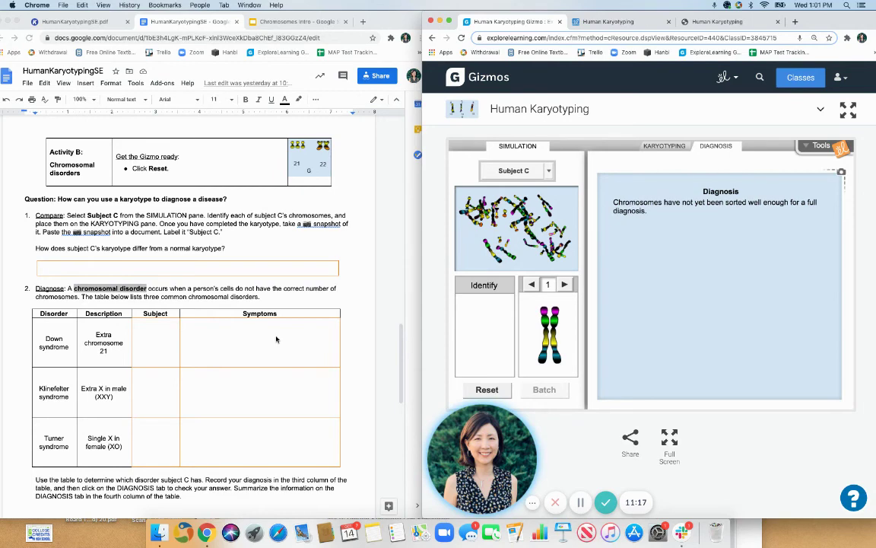
scroll(268, 344, "down", 1)
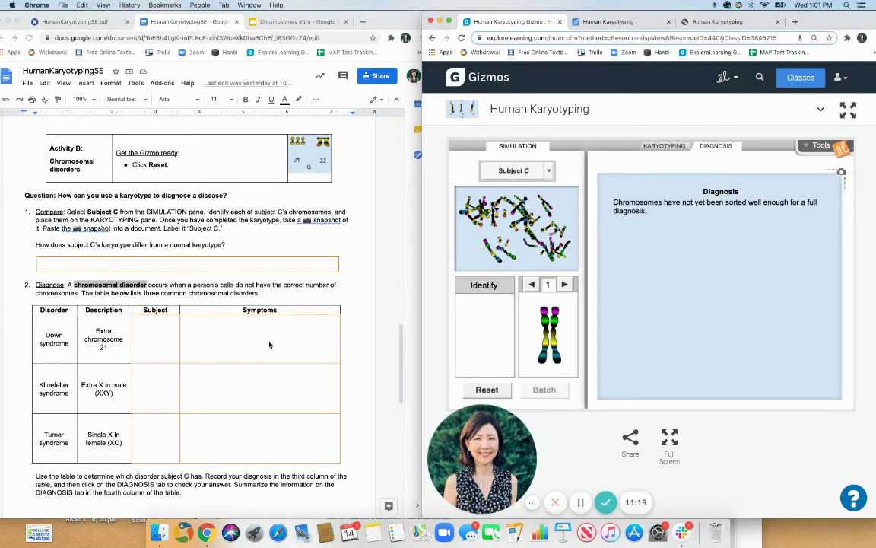
scroll(269, 344, "down", 1)
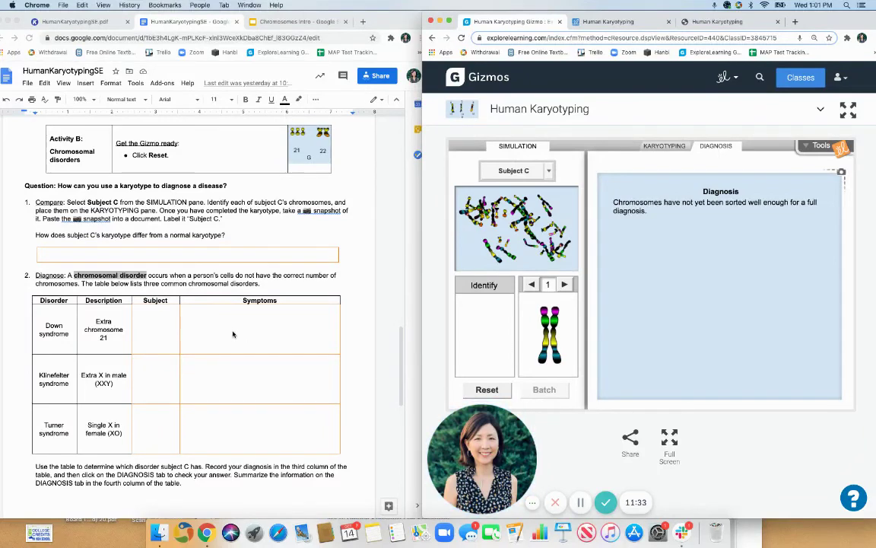
scroll(232, 334, "down", 3)
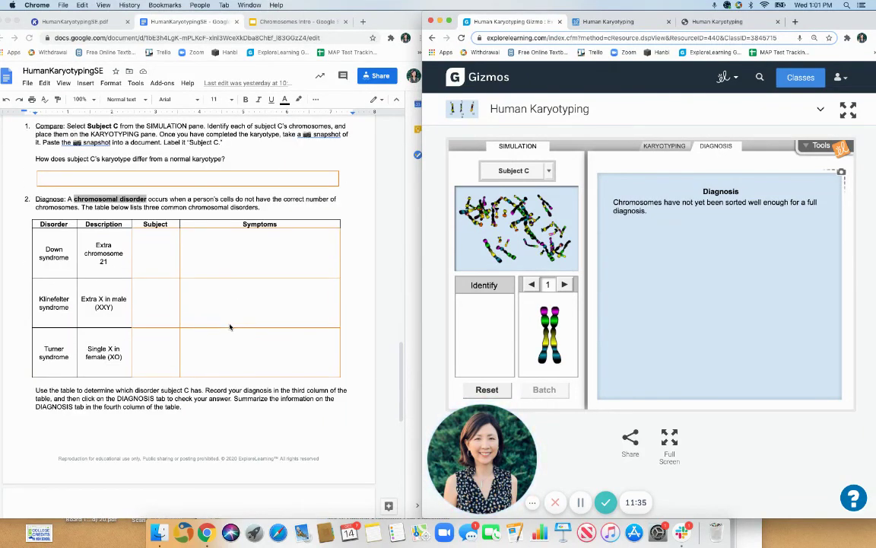
scroll(230, 327, "down", 10)
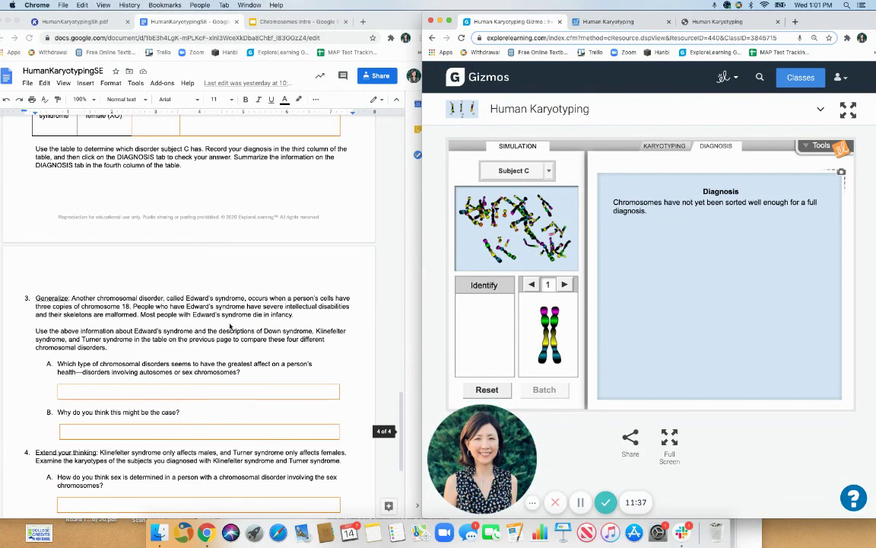
scroll(230, 327, "down", 3)
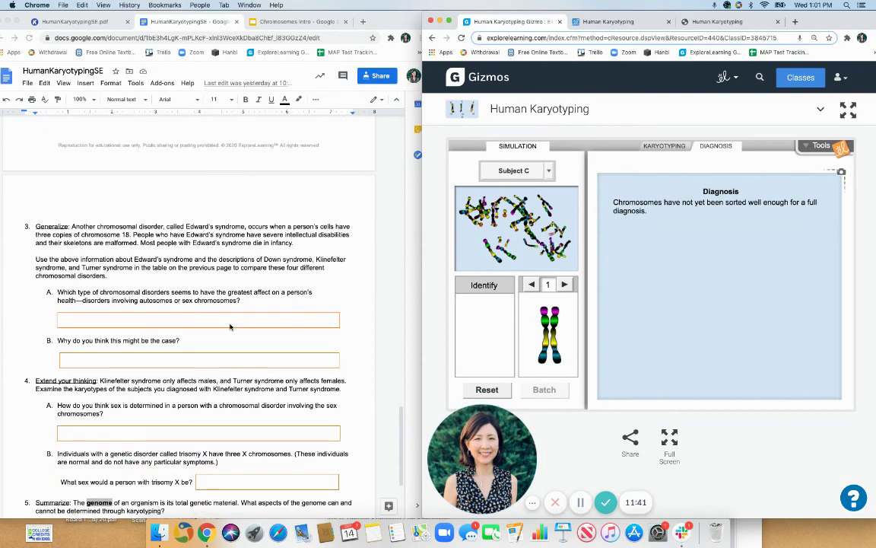
scroll(230, 327, "down", 5)
scroll(259, 323, "up", 15)
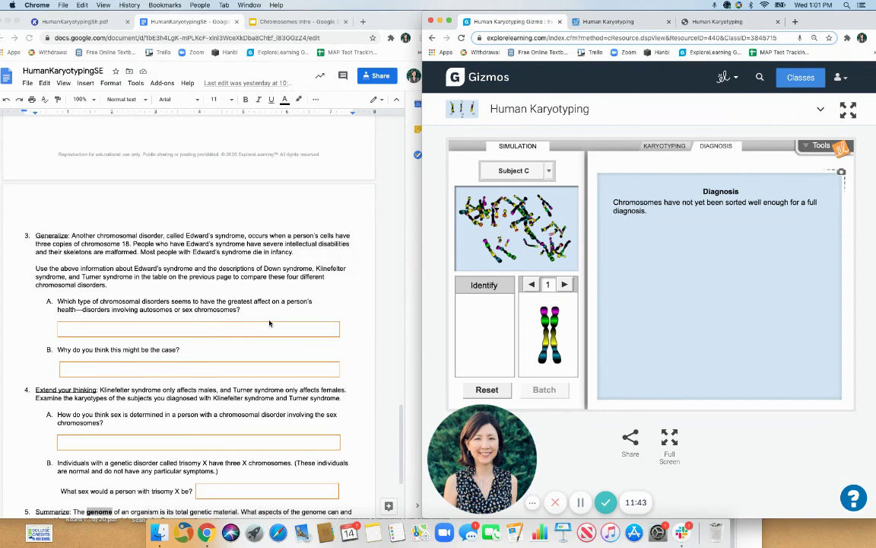
scroll(269, 324, "up", 4)
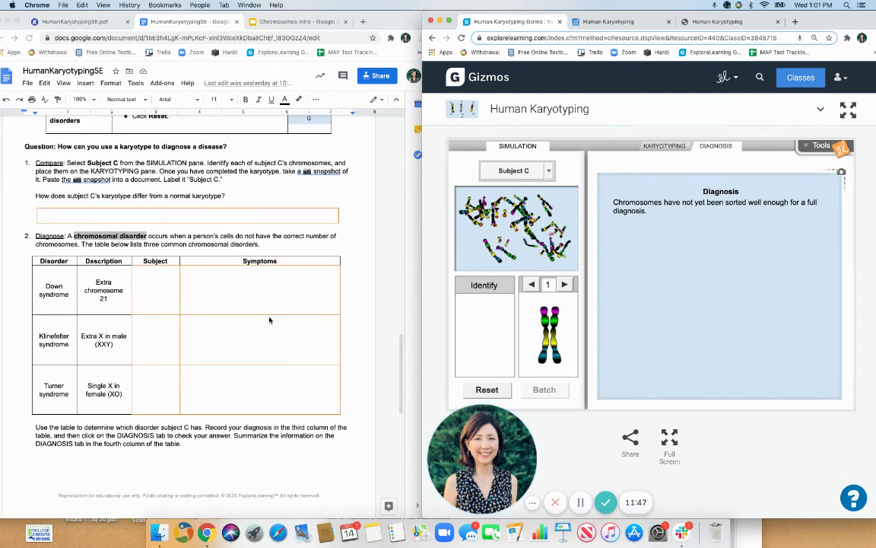
scroll(268, 320, "up", 1)
scroll(268, 320, "down", 7)
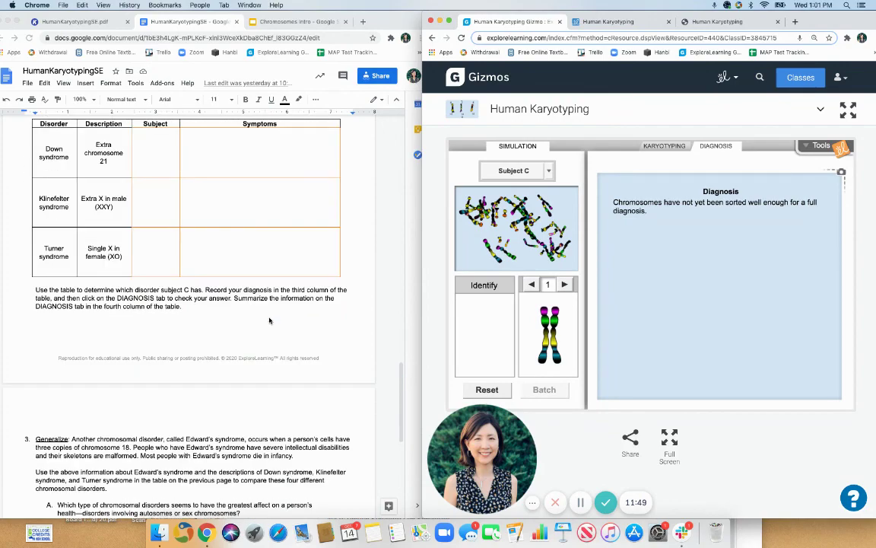
scroll(268, 320, "down", 15)
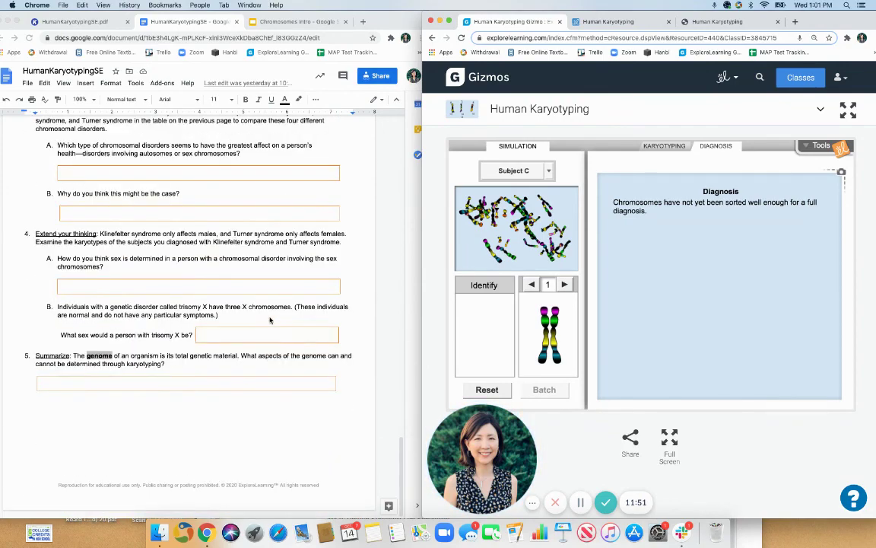
scroll(270, 320, "up", 20)
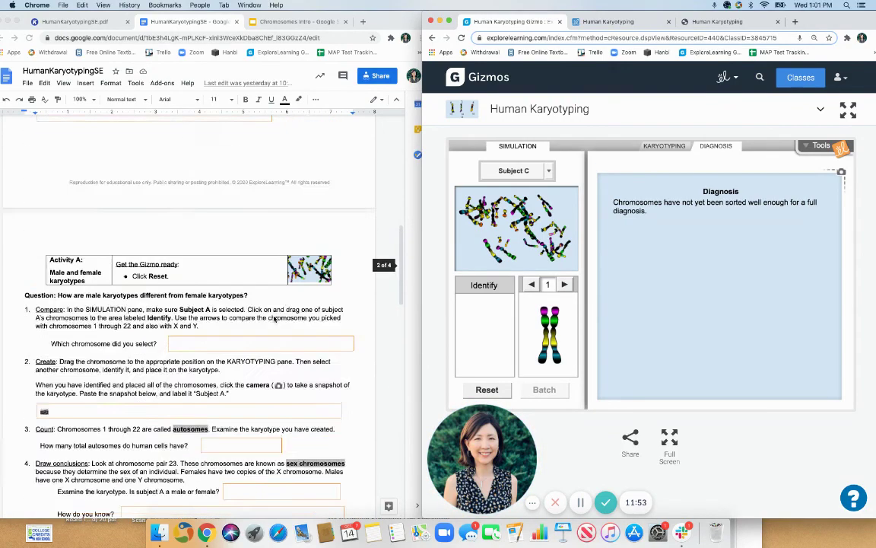
scroll(274, 320, "up", 20)
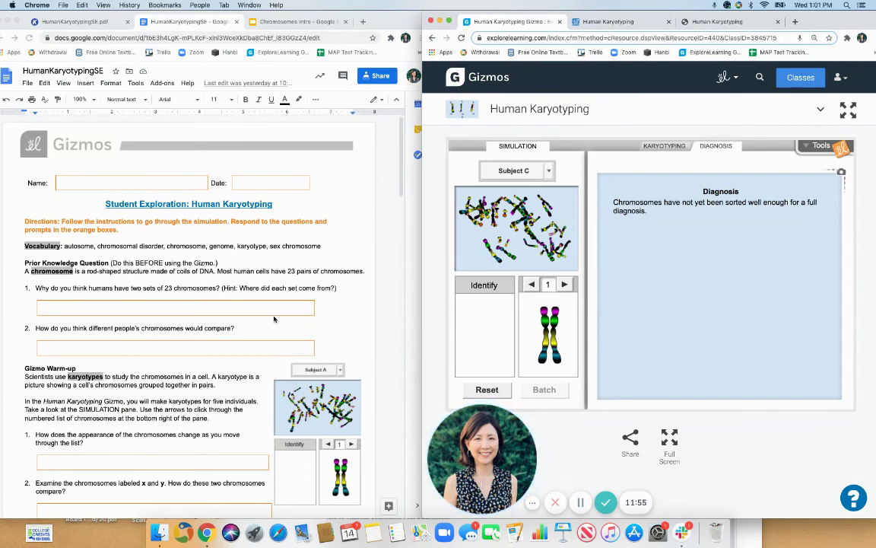